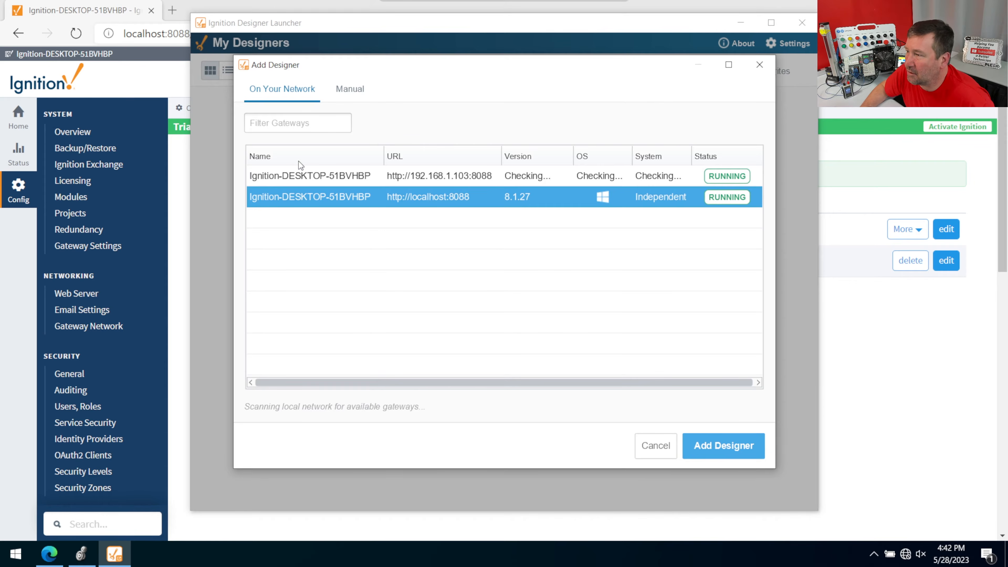
- Add the localhost:8088 gateway as a designer and open it
{"action": "left_click", "coordinate": [714, 451]}
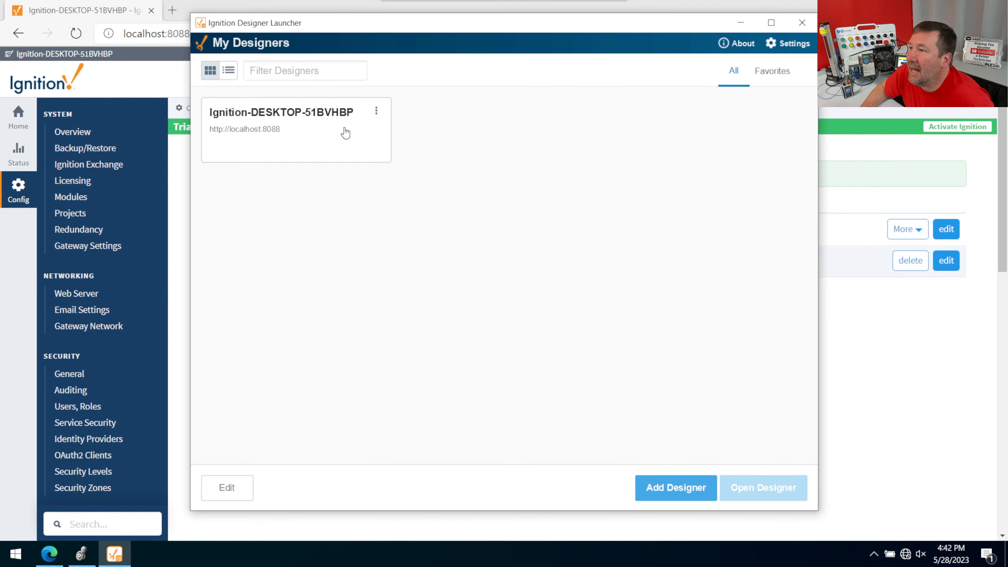
{"action": "left_click", "coordinate": [305, 116]}
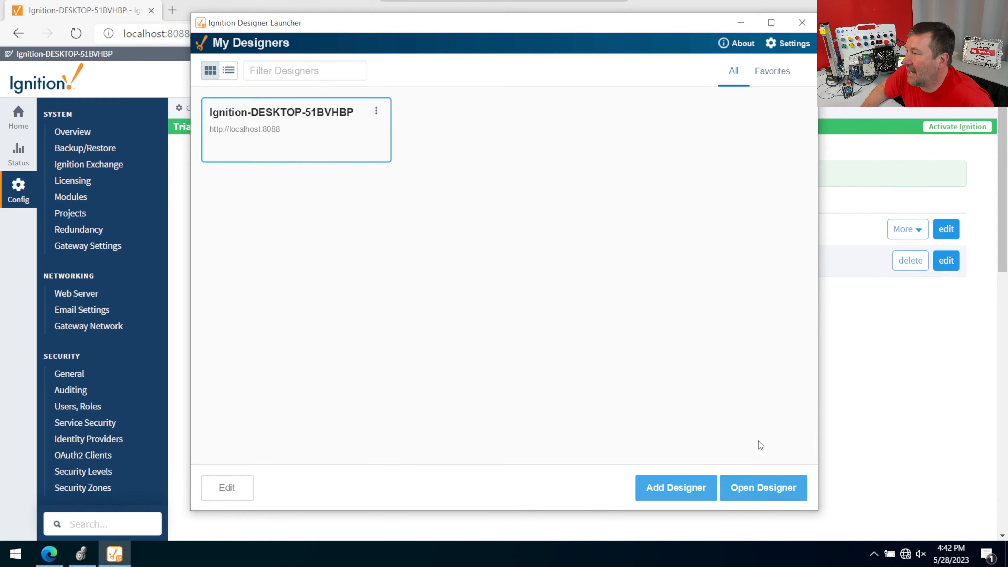
{"action": "left_click", "coordinate": [760, 487]}
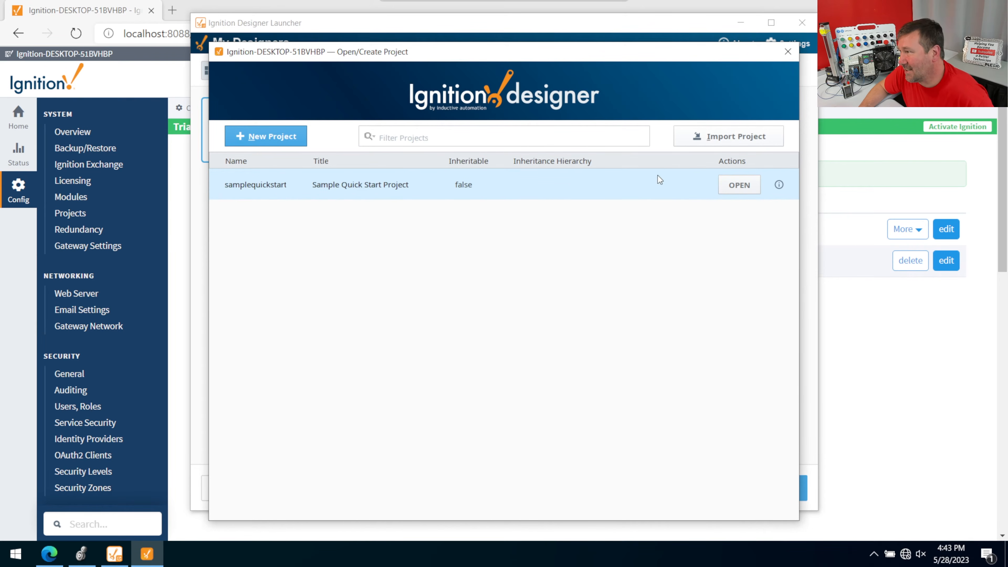
- Create a new project named First_Program, keeping the default connection settings
{"action": "left_click", "coordinate": [271, 140]}
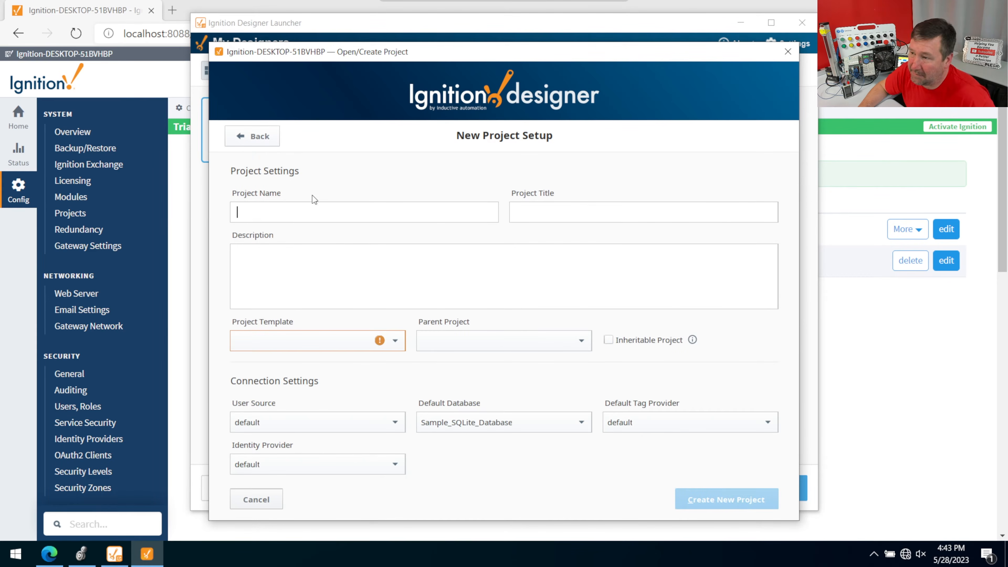
{"action": "type", "text": "Fi"}
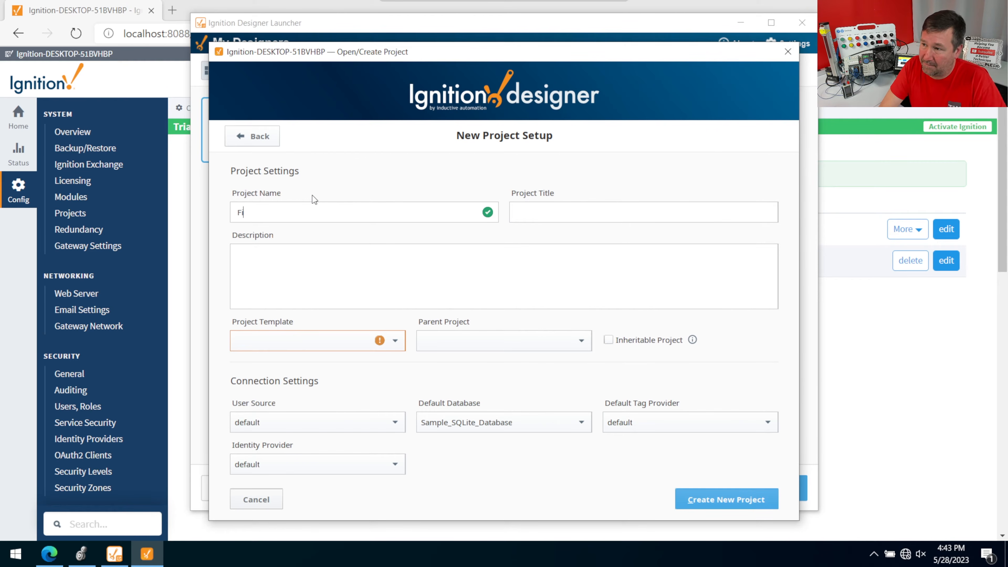
{"action": "type", "text": "rst_"}
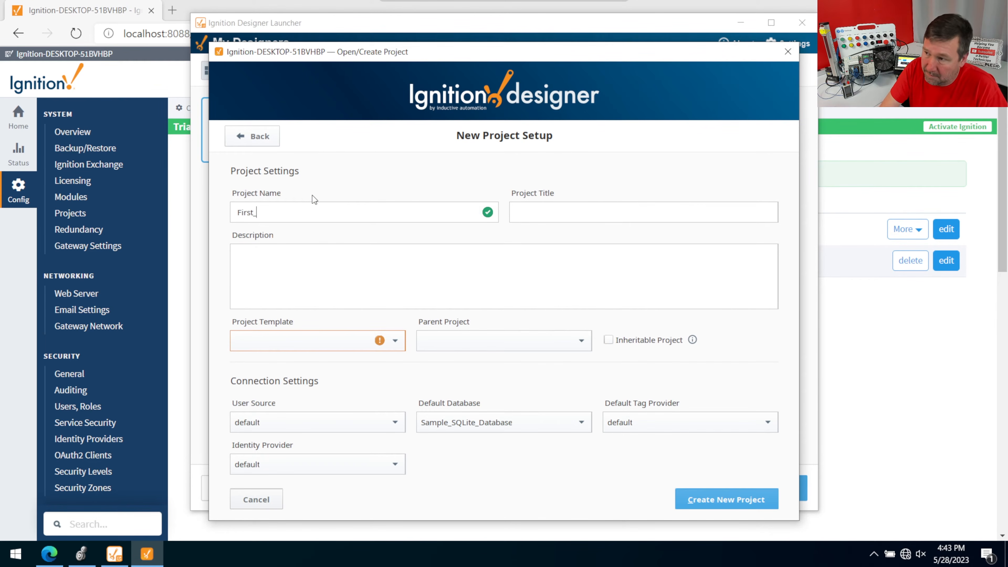
{"action": "type", "text": "Program"}
{"action": "key", "text": "Tab"}
{"action": "left_click", "coordinate": [716, 497]}
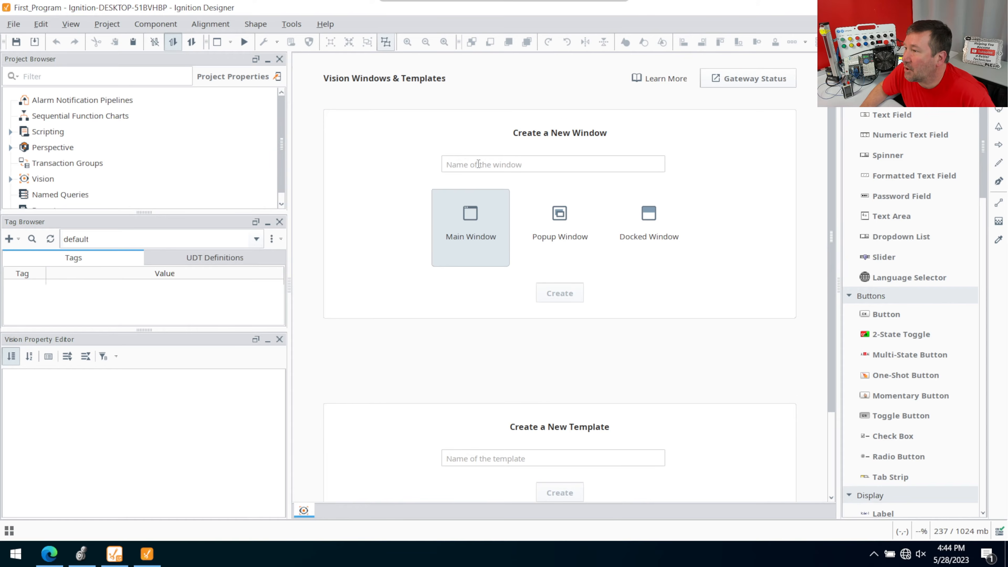
- Create a Vision main window named Main
{"action": "left_click", "coordinate": [479, 164]}
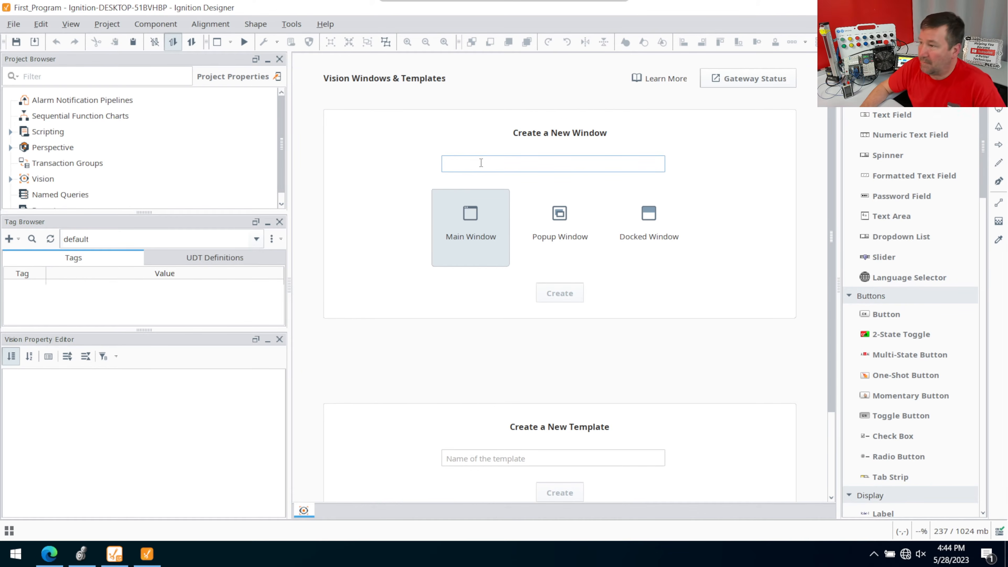
{"action": "type", "text": "M"}
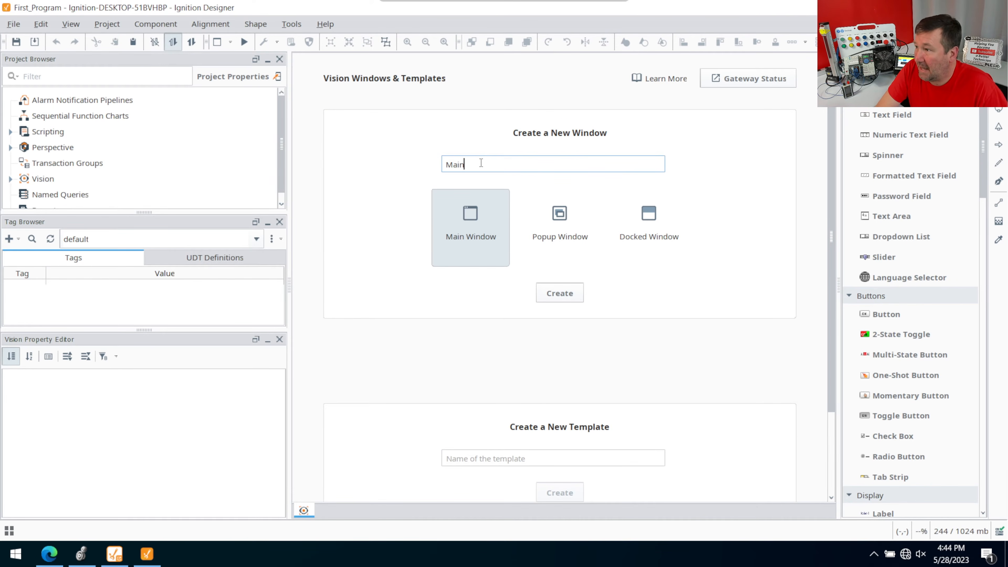
{"action": "type", "text": "ain"}
{"action": "left_click", "coordinate": [564, 292]}
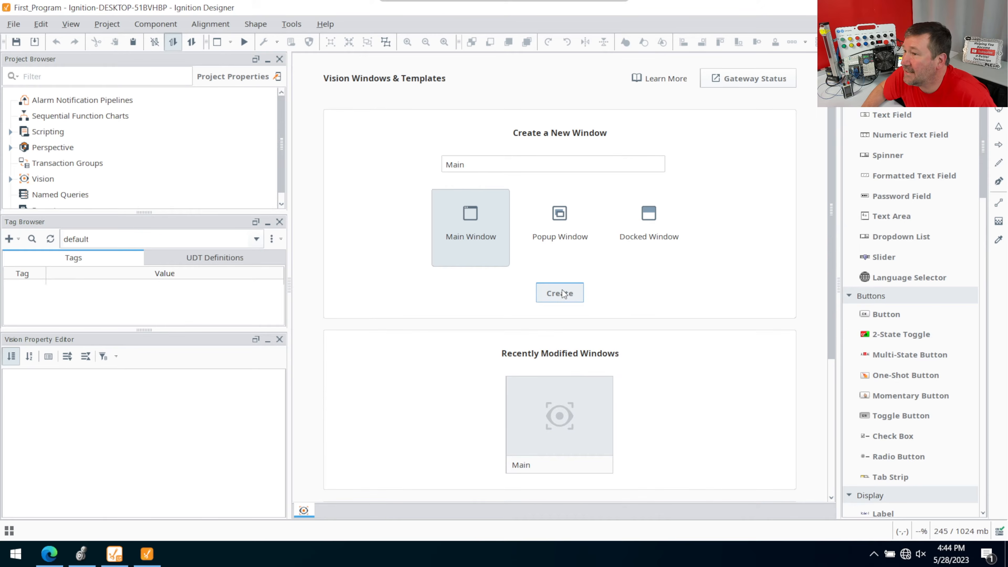
- Browse the connected devices to Station 9's Controller:Global tags and select the Level tag
{"action": "left_click", "coordinate": [18, 240]}
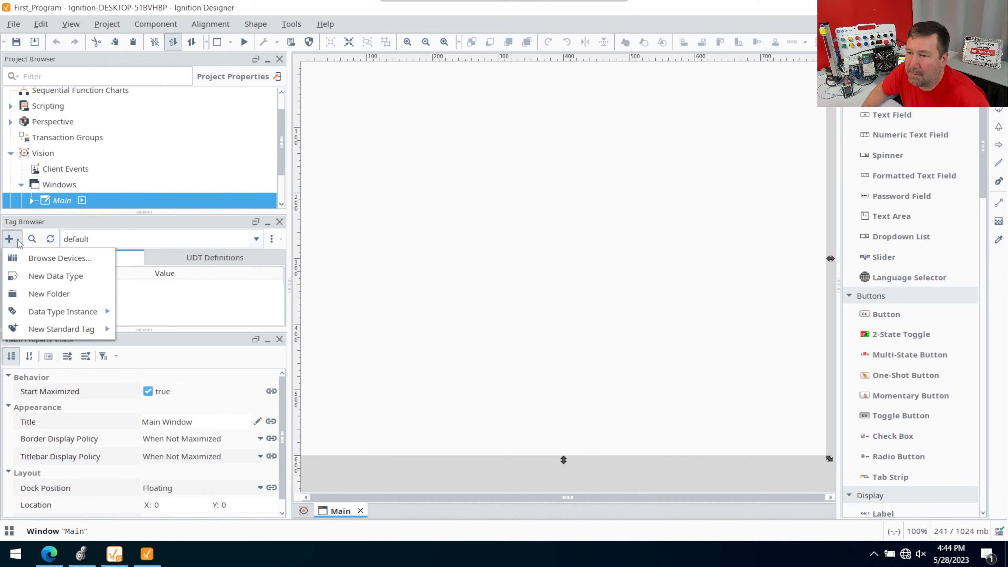
{"action": "left_click", "coordinate": [28, 262]}
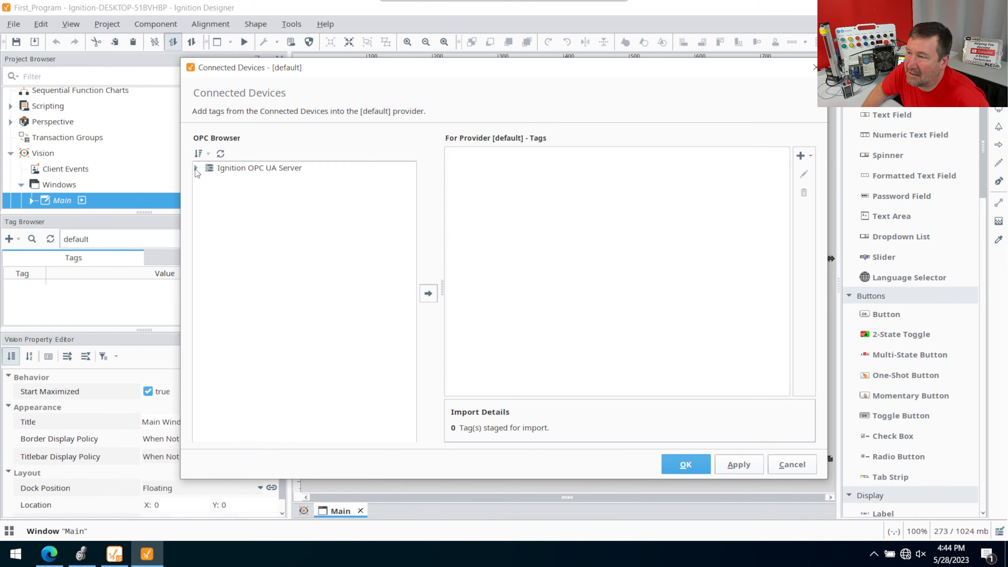
{"action": "left_click", "coordinate": [196, 168]}
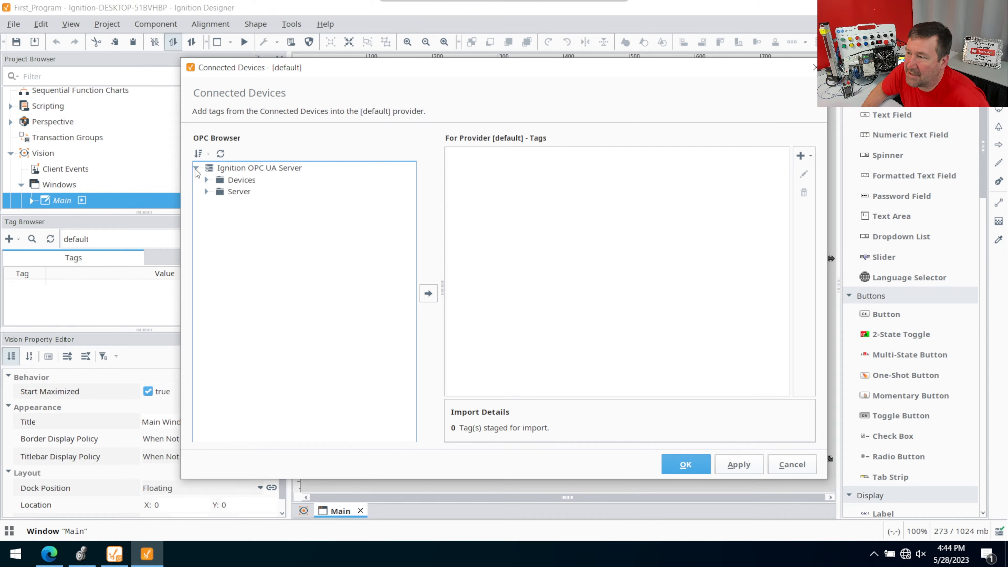
{"action": "left_click", "coordinate": [207, 180]}
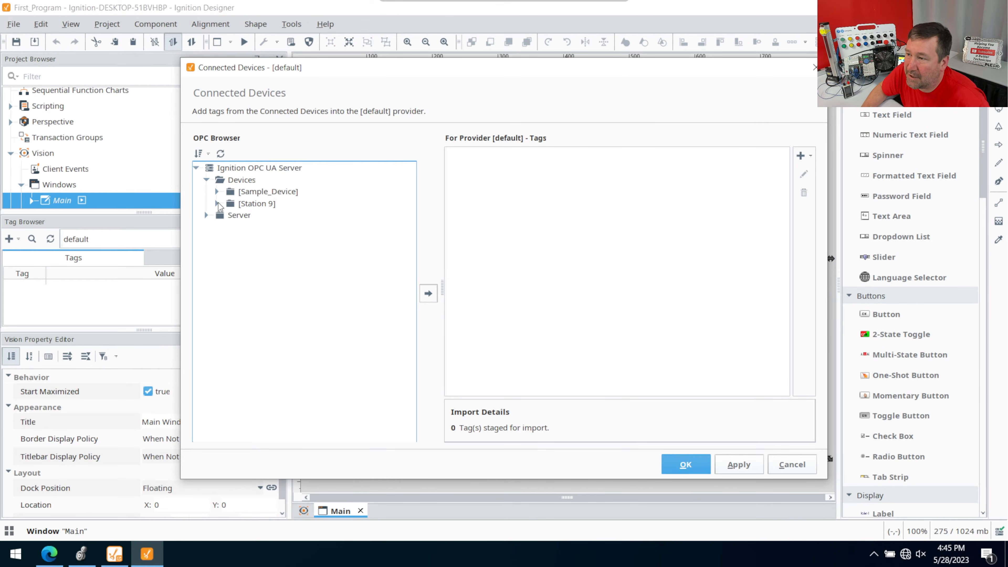
{"action": "left_click", "coordinate": [217, 204]}
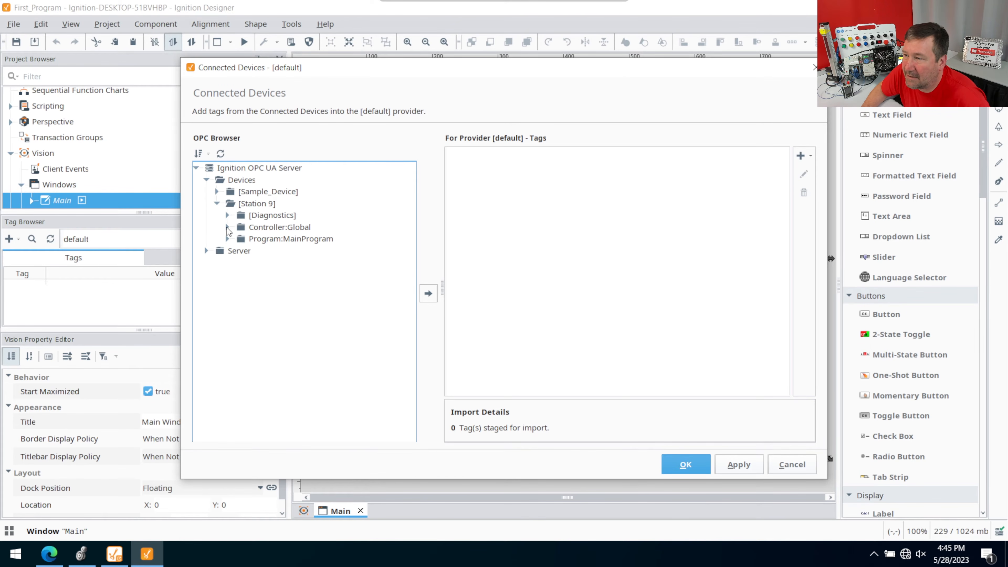
{"action": "left_click", "coordinate": [228, 228]}
{"action": "scroll", "coordinate": [293, 236], "scroll_direction": "down", "scroll_amount": 2}
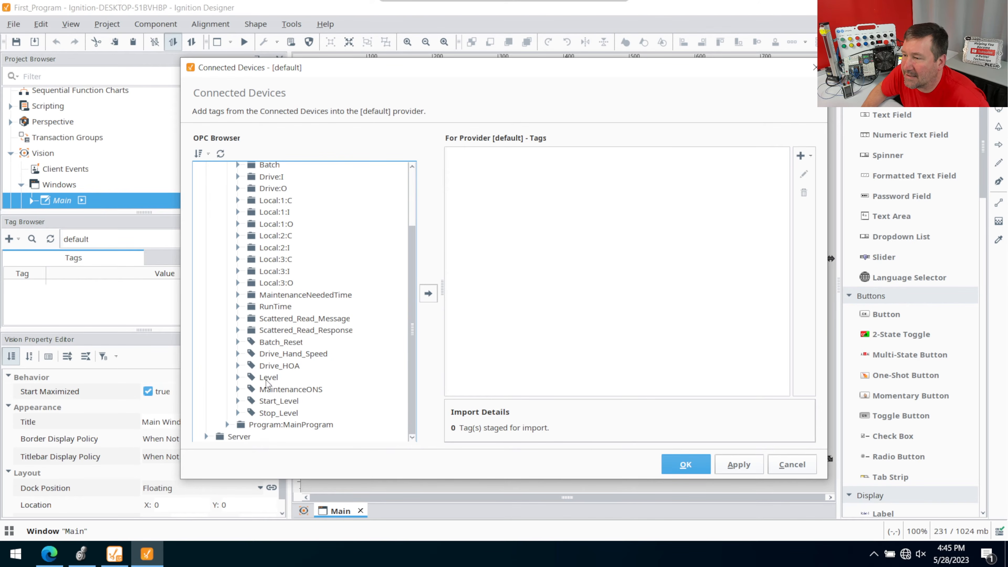
{"action": "left_click", "coordinate": [267, 381]}
- Switch to Logix Designer and examine the SCL block that feeds Level in the Function_Block routine
{"action": "mouse_move", "coordinate": [49, 555]}
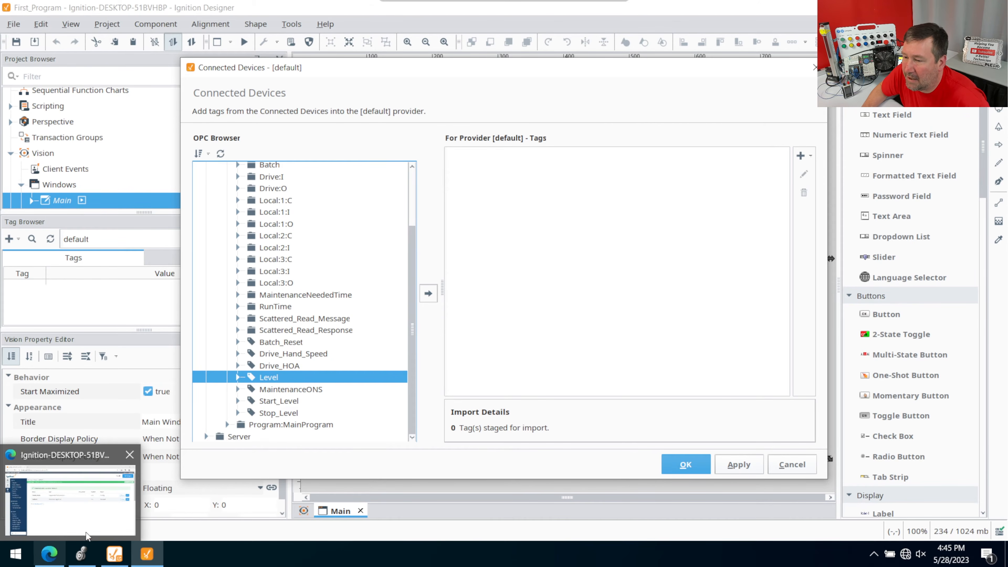
{"action": "left_click", "coordinate": [81, 555]}
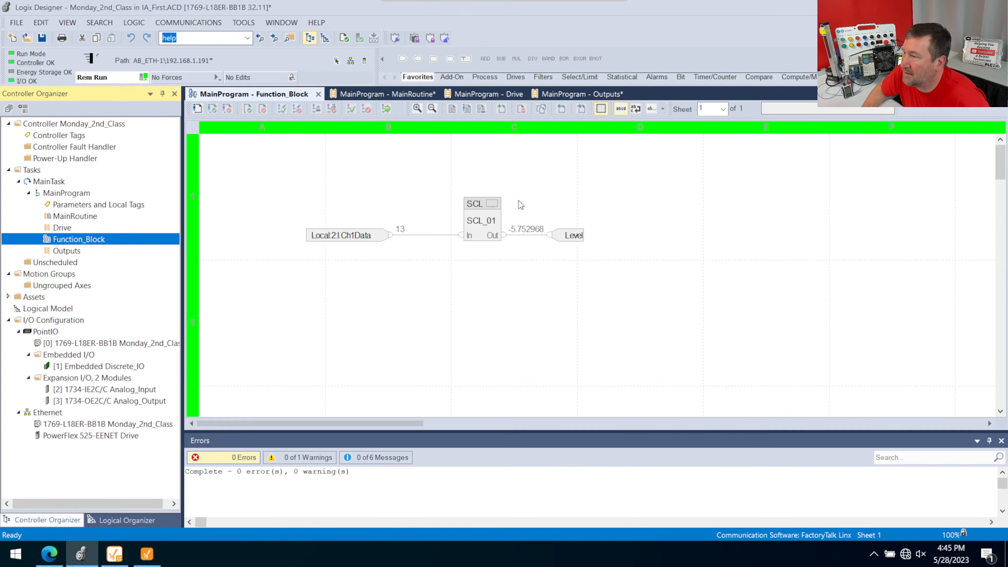
{"action": "mouse_move", "coordinate": [345, 238]}
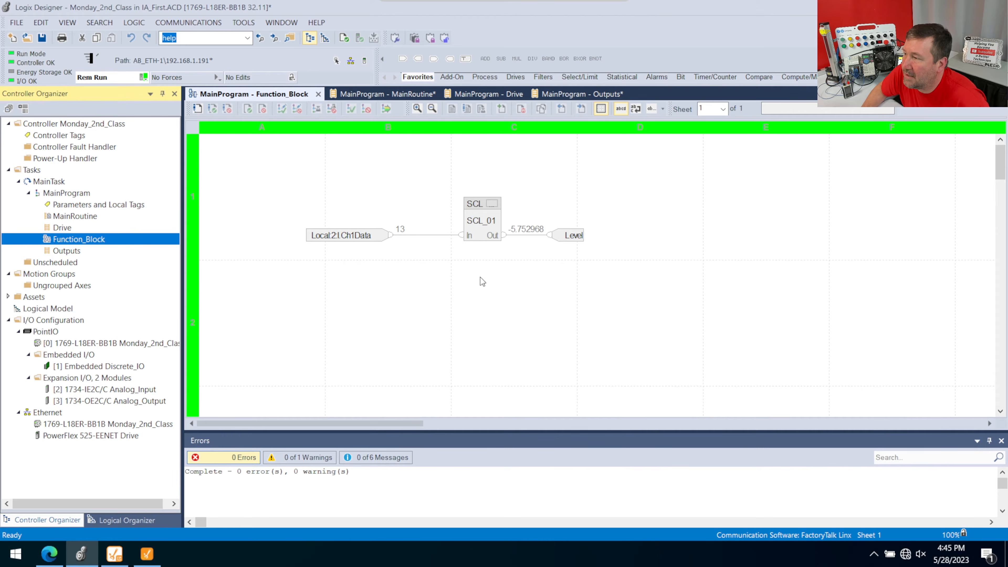
- Switch back to Ignition Designer and import the selected Level tag into the default provider
{"action": "left_click", "coordinate": [146, 557]}
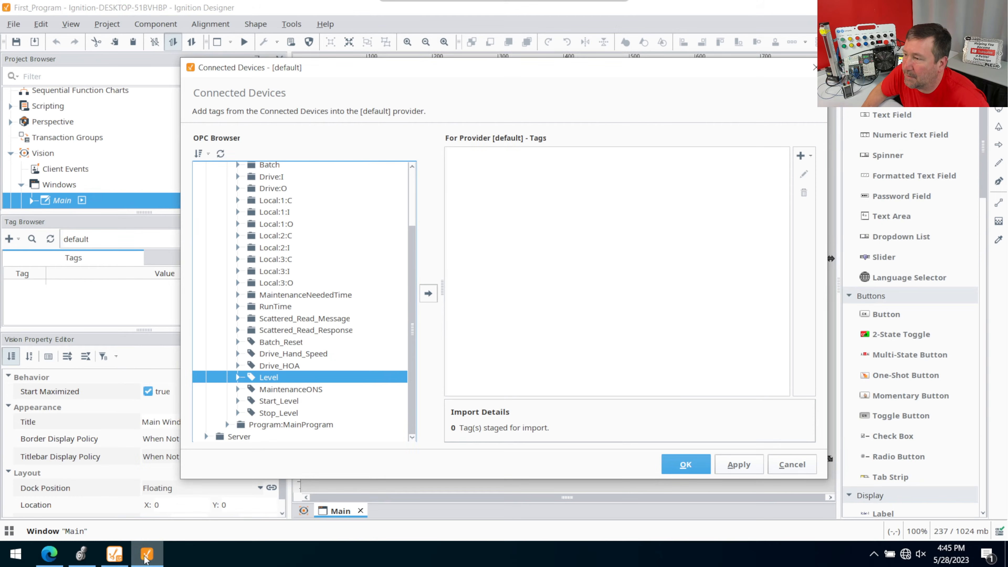
{"action": "left_click", "coordinate": [429, 294]}
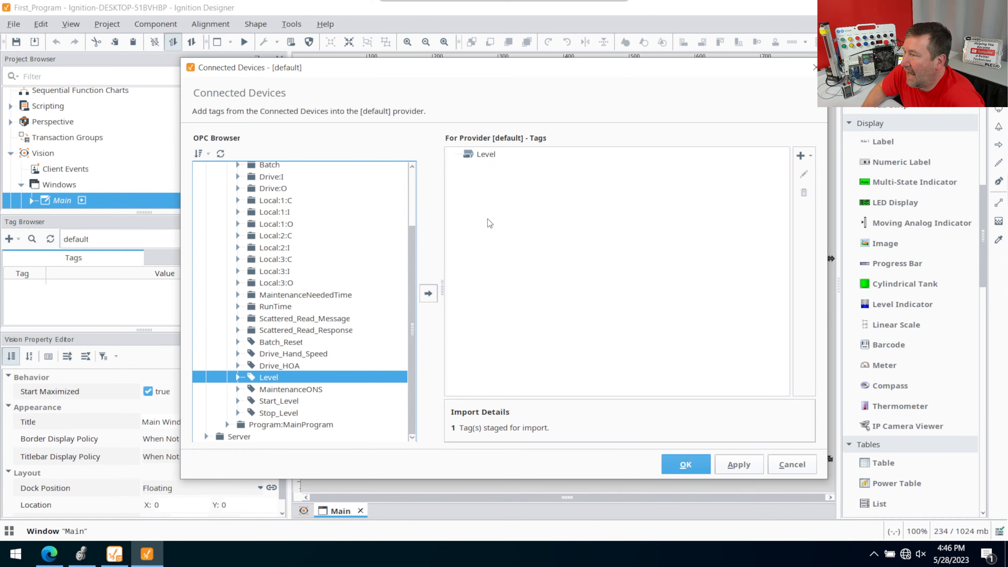
{"action": "left_click", "coordinate": [686, 465]}
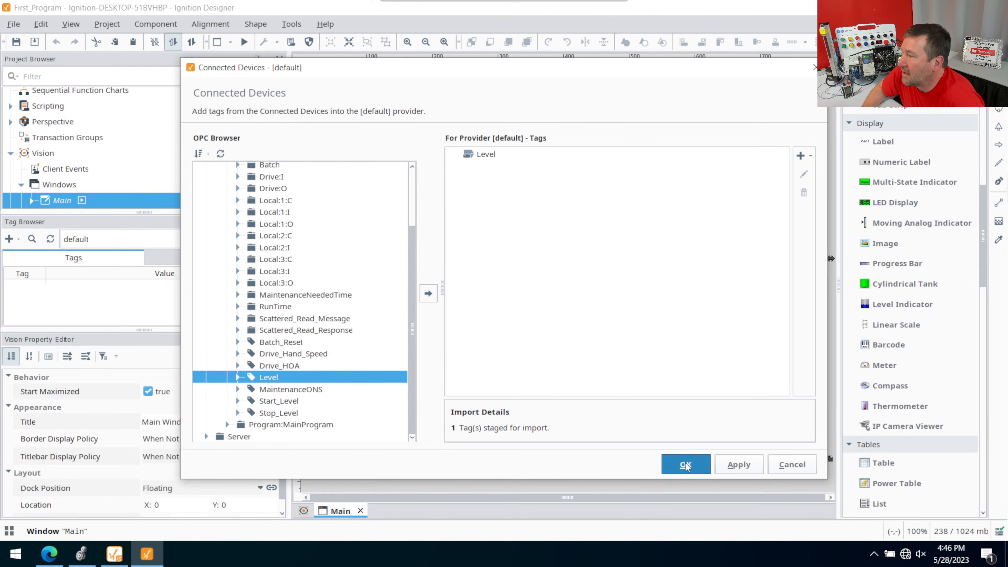
- Place a numeric label in the upper middle of the Main window and bind it to the Level tag
{"action": "scroll", "coordinate": [882, 158], "scroll_direction": "up", "scroll_amount": 8}
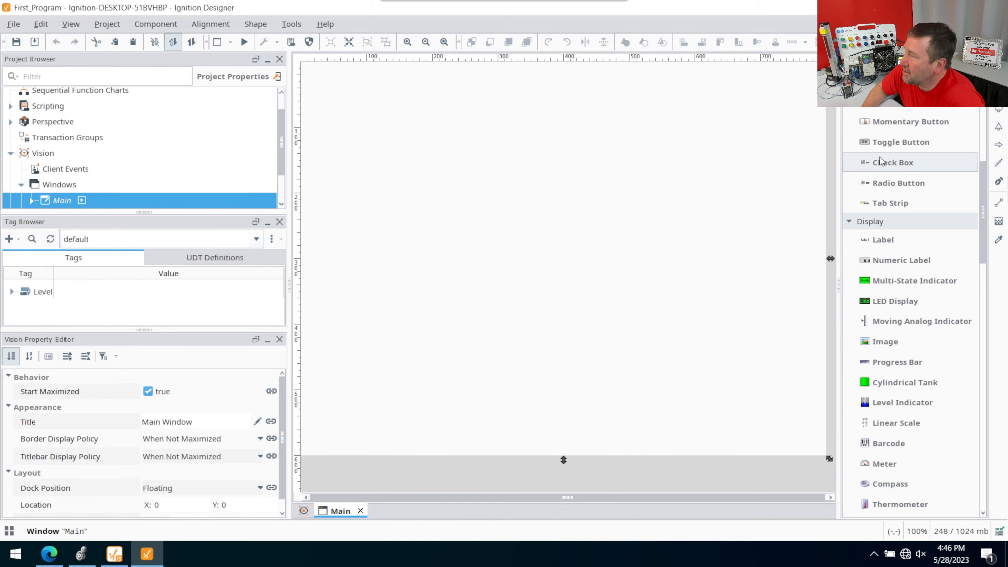
{"action": "scroll", "coordinate": [882, 159], "scroll_direction": "up", "scroll_amount": 2}
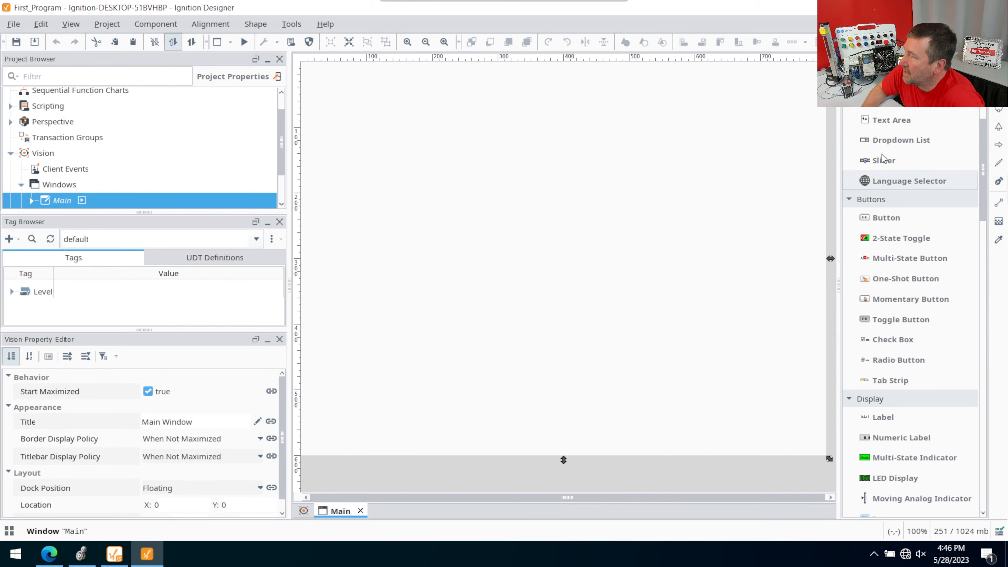
{"action": "scroll", "coordinate": [884, 158], "scroll_direction": "down", "scroll_amount": 3}
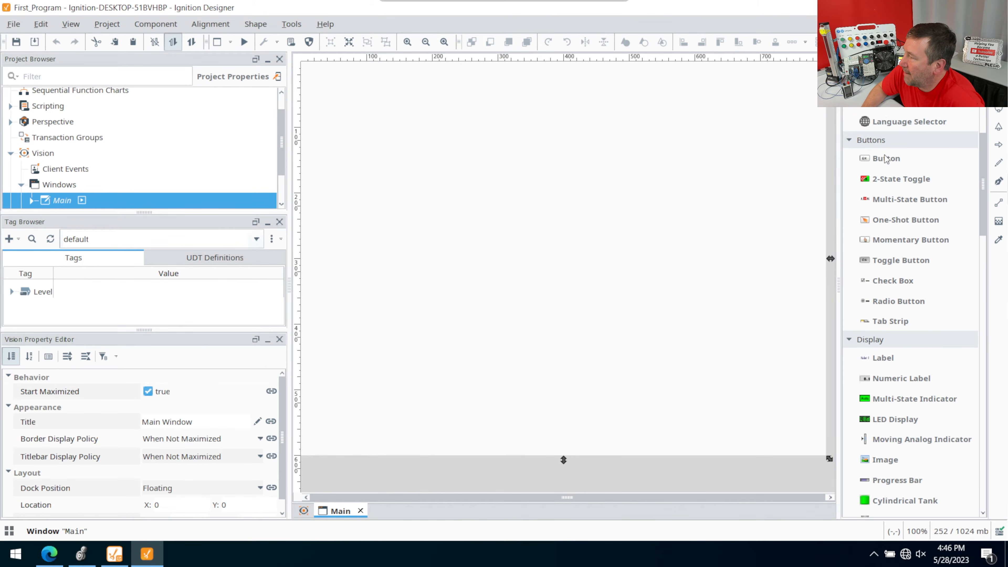
{"action": "scroll", "coordinate": [884, 155], "scroll_direction": "down", "scroll_amount": 9}
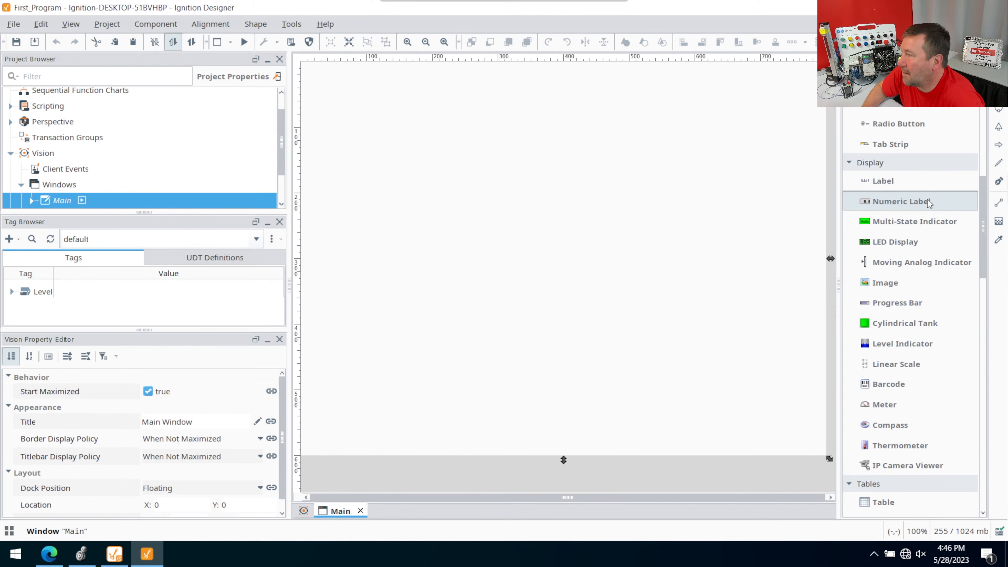
{"action": "left_click_drag", "start_coordinate": [929, 199], "coordinate": [667, 190]}
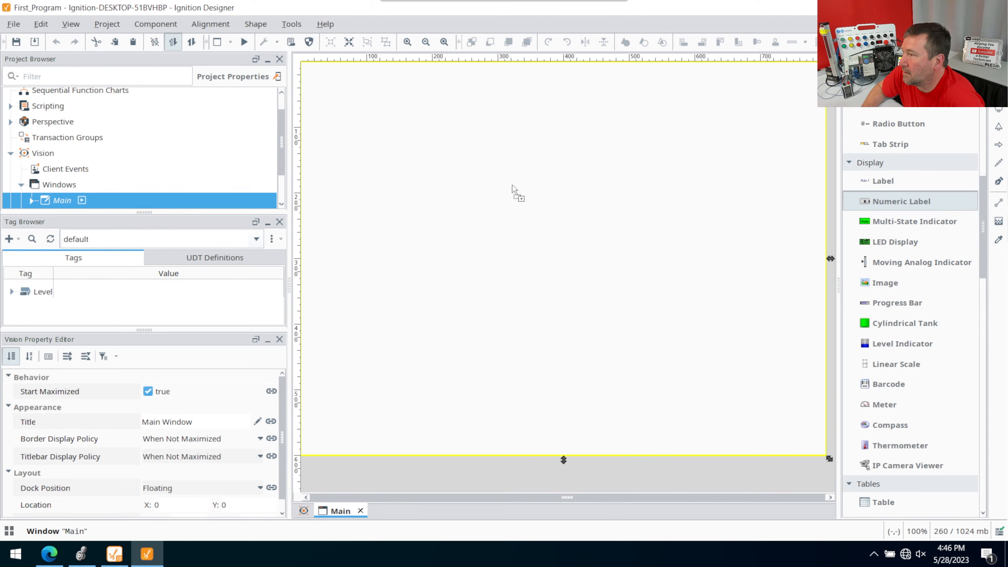
{"action": "left_click_drag", "start_coordinate": [512, 186], "coordinate": [512, 186]}
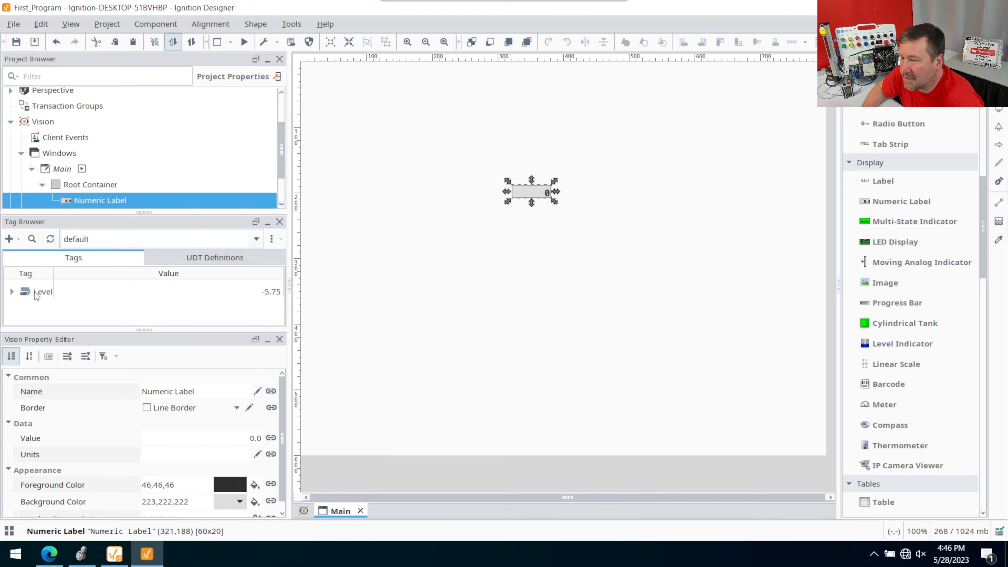
{"action": "left_click_drag", "start_coordinate": [37, 296], "coordinate": [539, 193]}
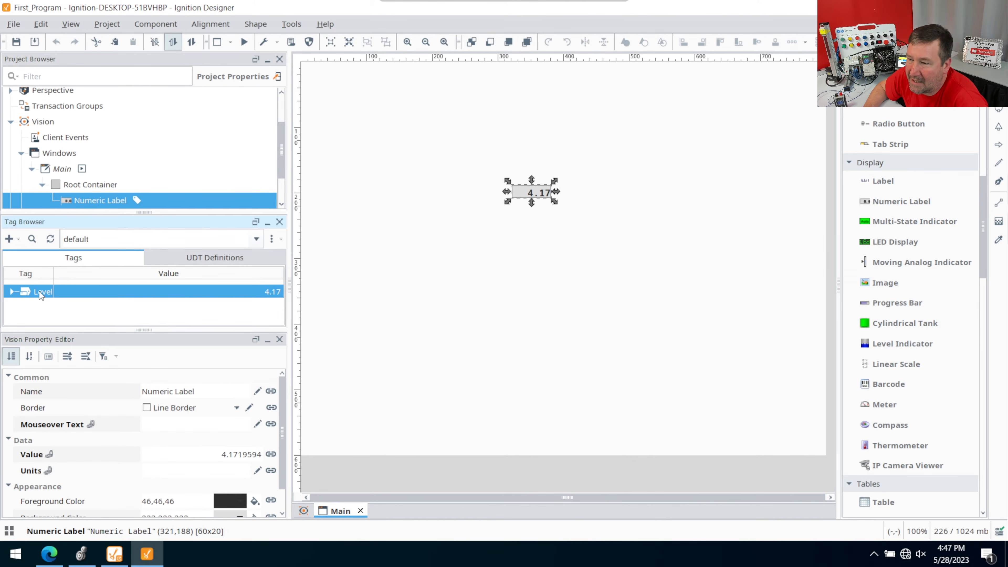
- Add a tank display bound to the Level tag below the numeric label
{"action": "left_click_drag", "start_coordinate": [42, 290], "coordinate": [525, 282]}
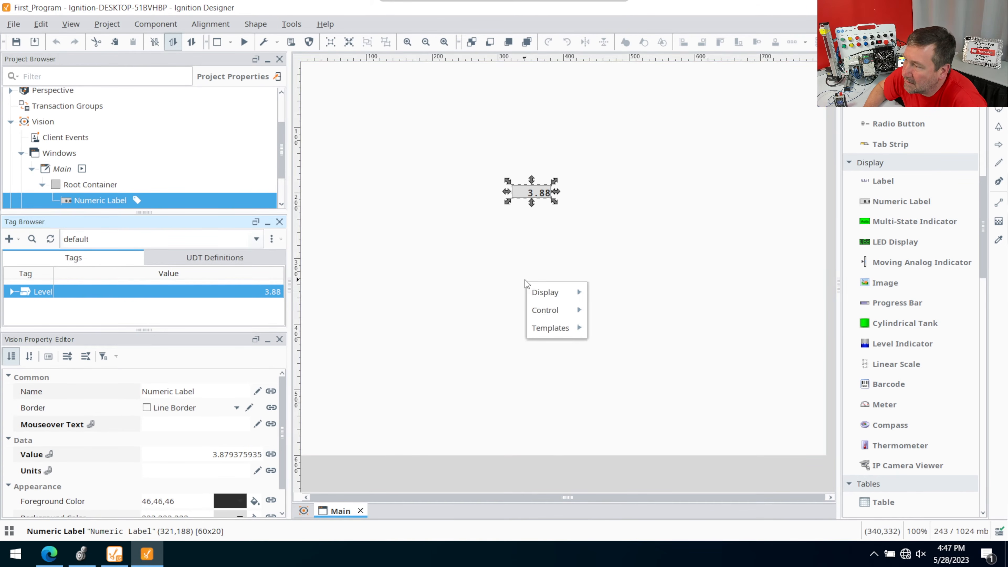
{"action": "mouse_move", "coordinate": [542, 287]}
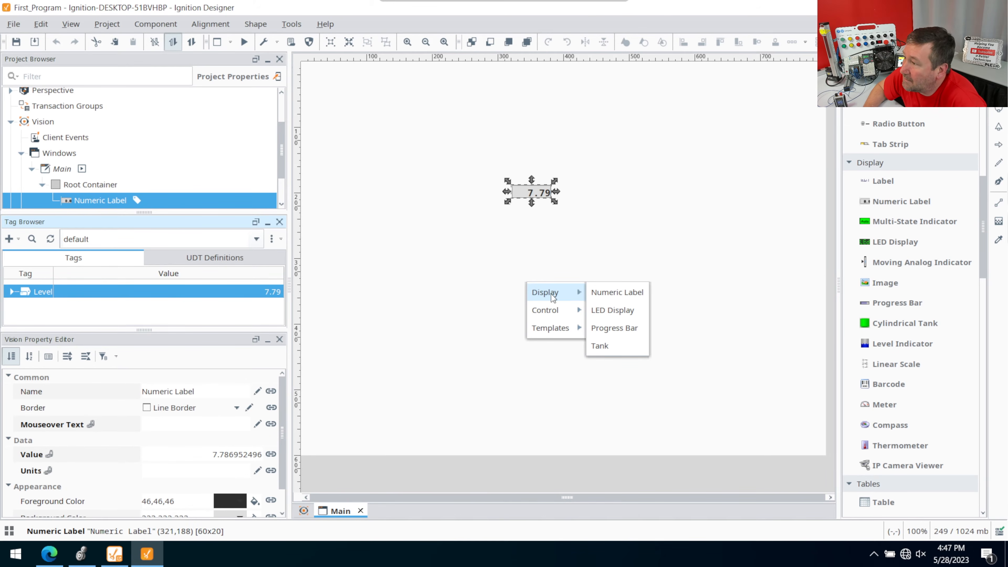
{"action": "mouse_move", "coordinate": [559, 315]}
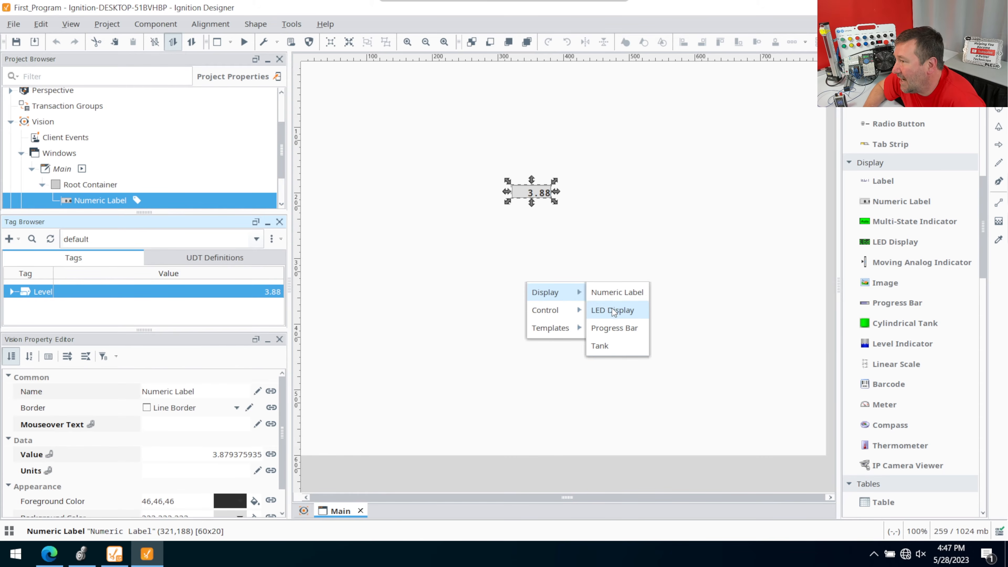
{"action": "left_click", "coordinate": [610, 345]}
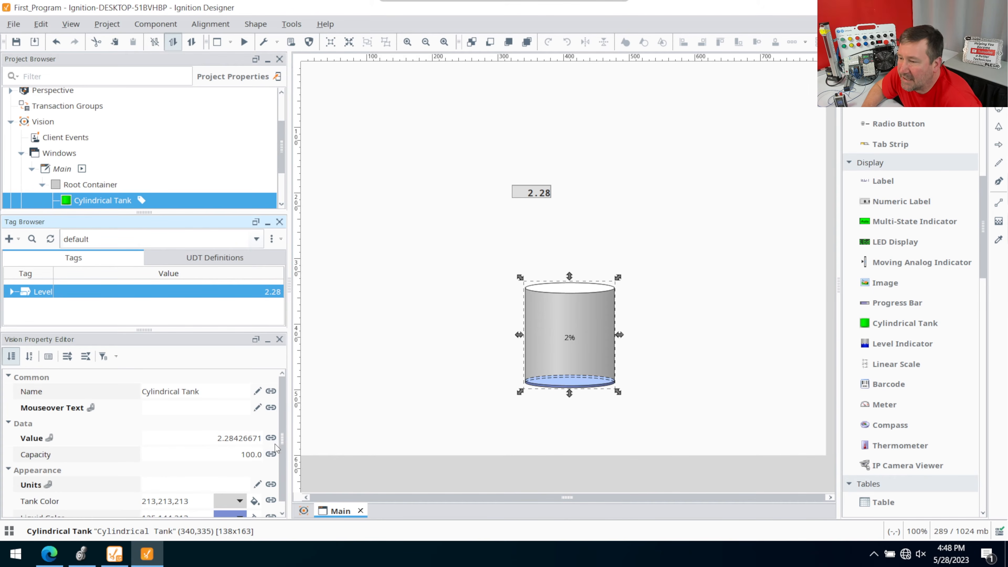
- Set the cylindrical tank's capacity to 10.0
{"action": "left_click", "coordinate": [252, 455]}
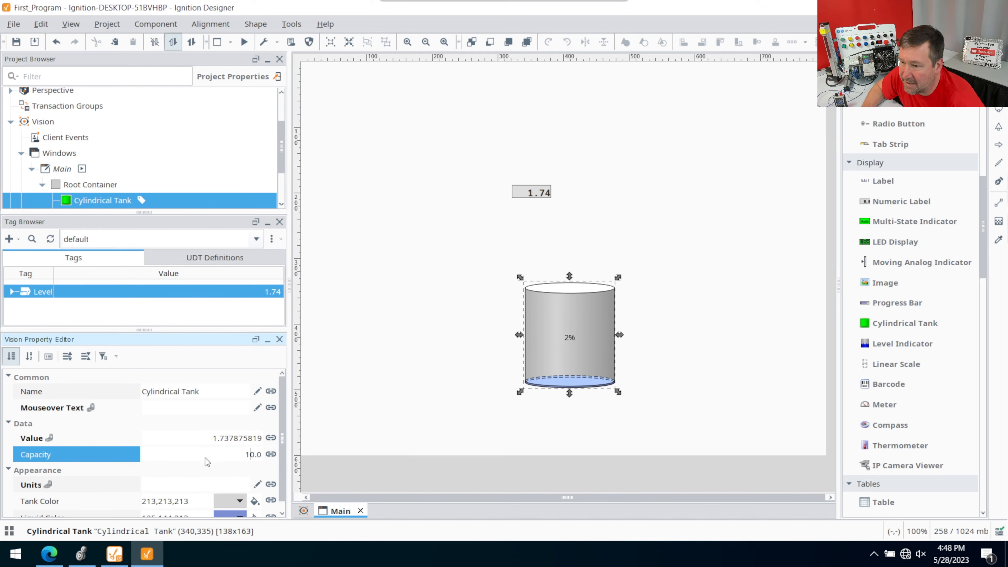
{"action": "key", "text": "Left"}
{"action": "left_click", "coordinate": [211, 473]}
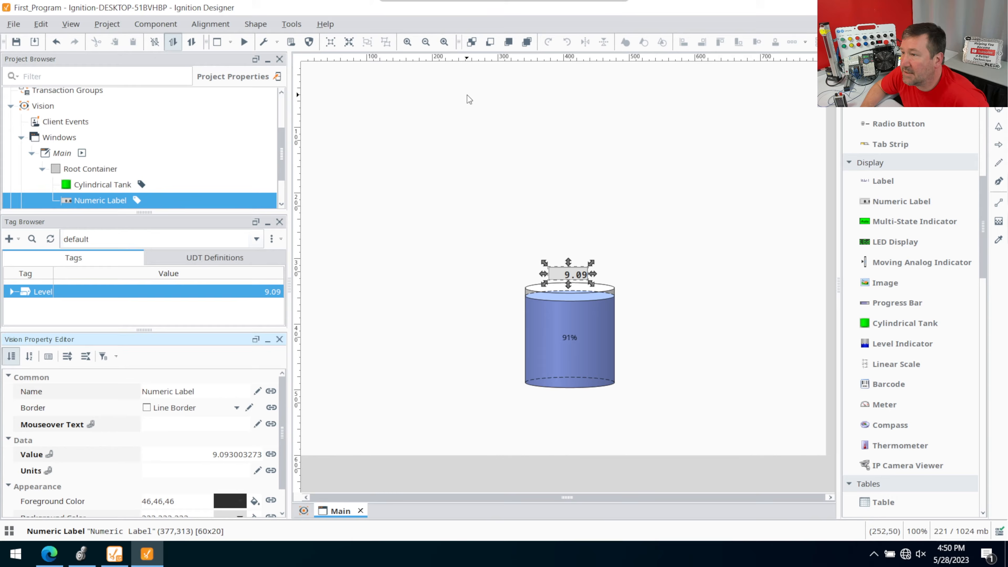
- Browse the connected devices and examine the Controller:Global tags of Station 9 for start and stop tags
{"action": "left_click", "coordinate": [11, 240]}
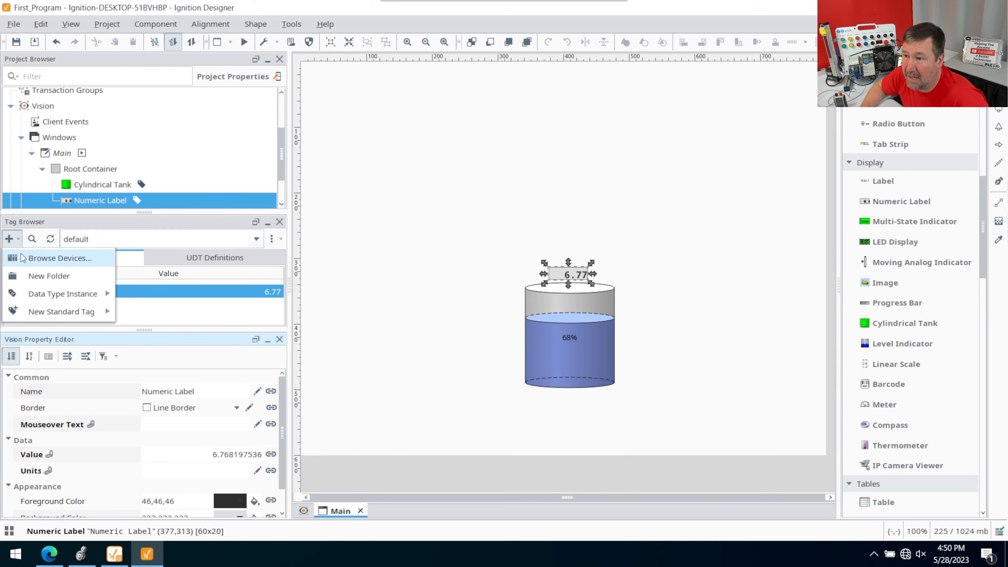
{"action": "left_click", "coordinate": [21, 257]}
{"action": "left_click", "coordinate": [196, 168]}
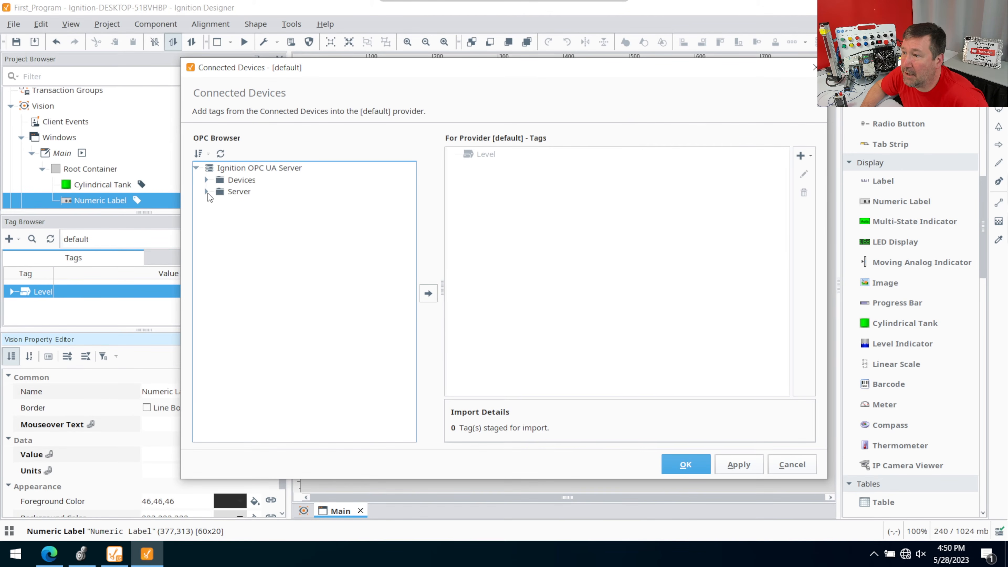
{"action": "left_click", "coordinate": [207, 180]}
{"action": "left_click", "coordinate": [217, 203]}
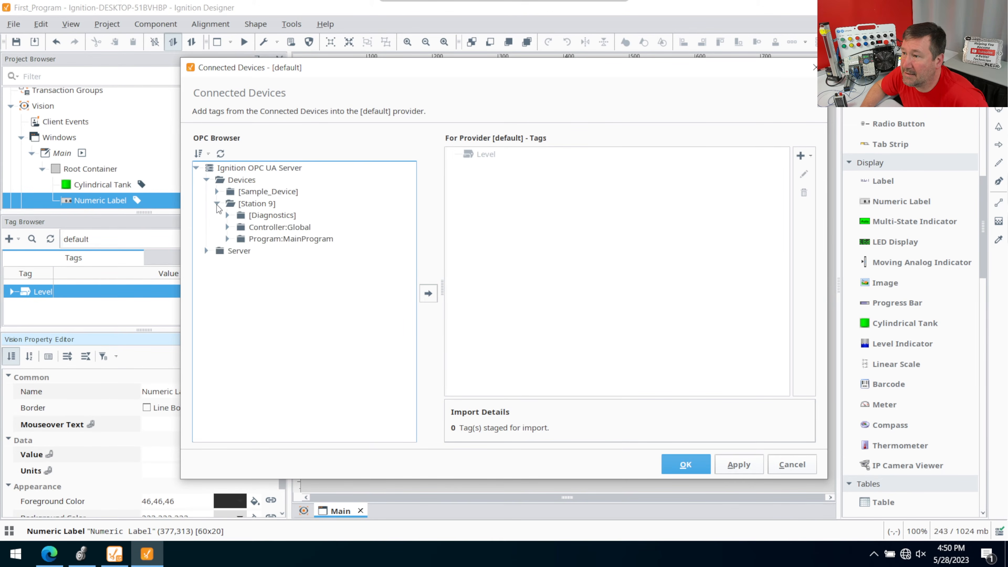
{"action": "left_click", "coordinate": [227, 227]}
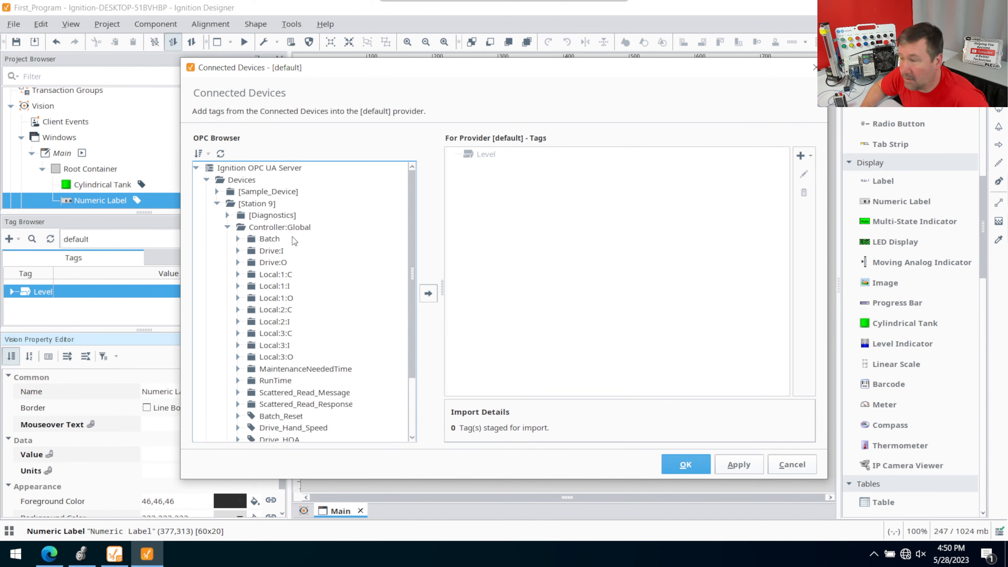
{"action": "scroll", "coordinate": [292, 236], "scroll_direction": "down", "scroll_amount": 2}
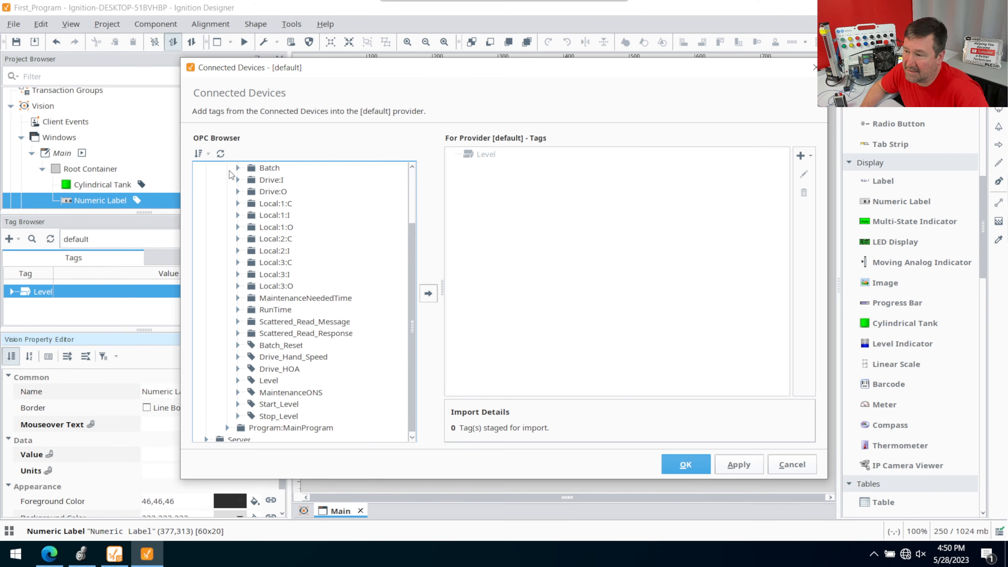
{"action": "scroll", "coordinate": [329, 234], "scroll_direction": "up", "scroll_amount": 1}
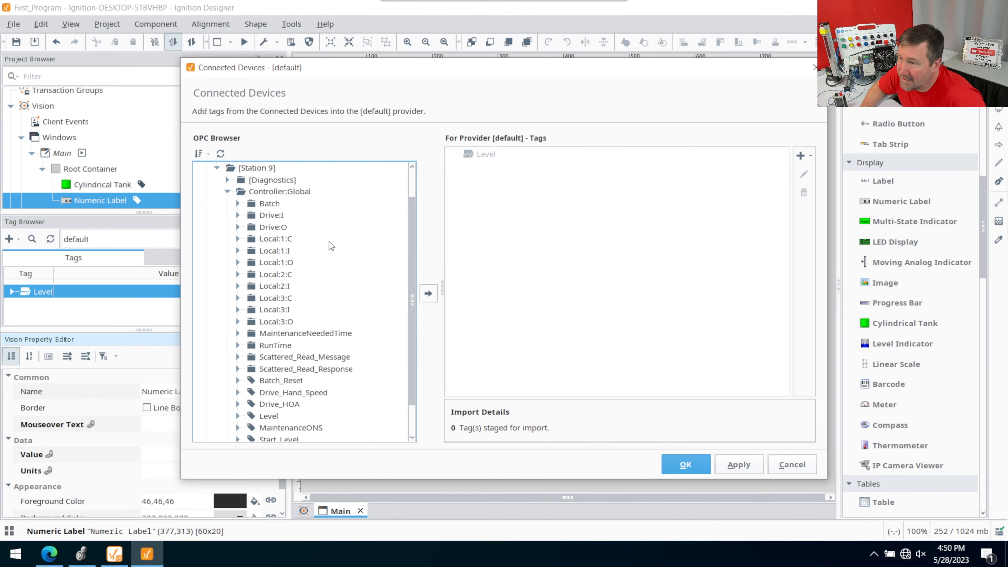
{"action": "scroll", "coordinate": [304, 276], "scroll_direction": "down", "scroll_amount": 1}
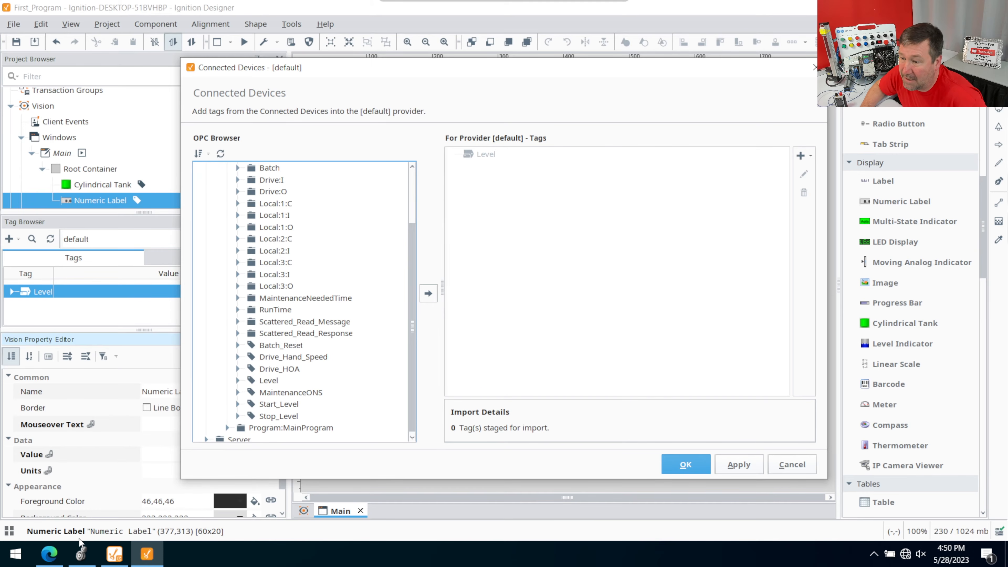
- Switch to Logix Designer and create a controller-scoped BOOL tag named HMI_Start
{"action": "mouse_move", "coordinate": [82, 556]}
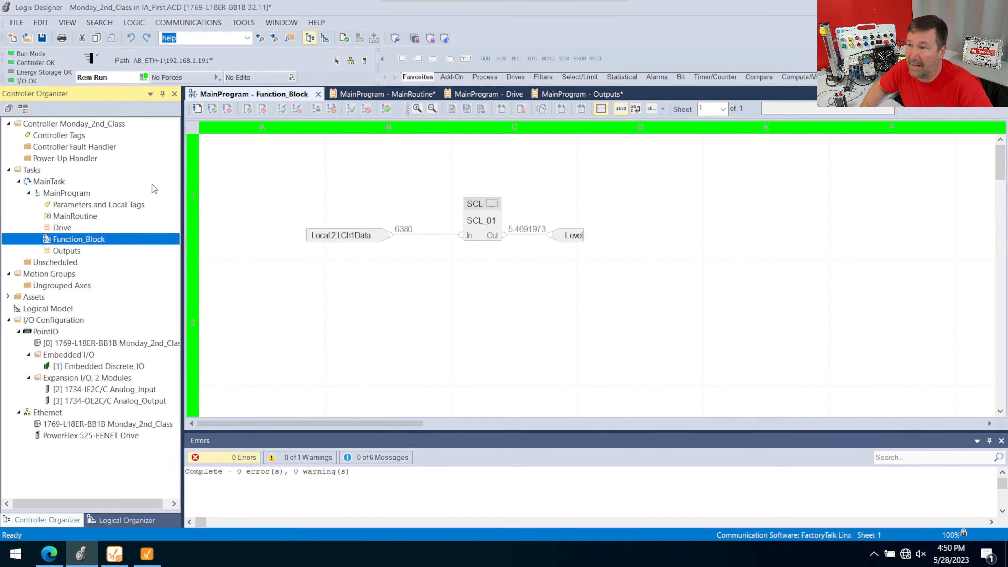
{"action": "right_click", "coordinate": [56, 137]}
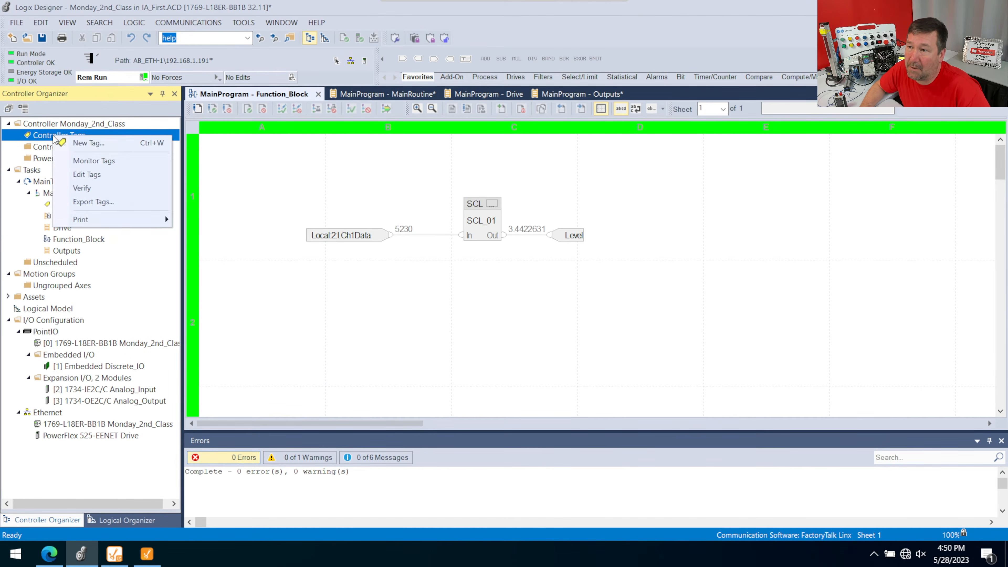
{"action": "left_click", "coordinate": [83, 144]}
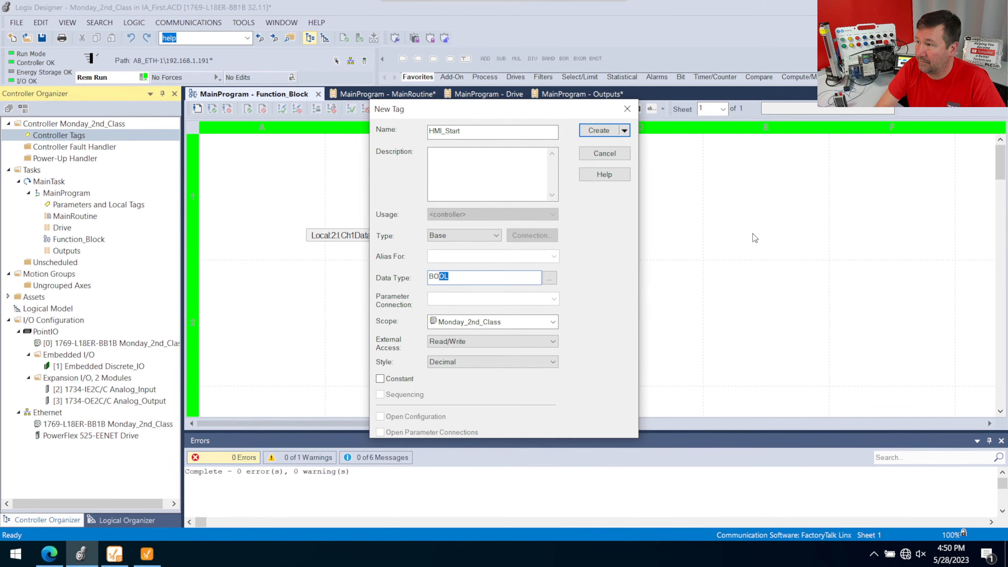
{"action": "key", "text": "Return"}
- Create a second controller-scoped BOOL tag named HMI_Stop
{"action": "right_click", "coordinate": [90, 136]}
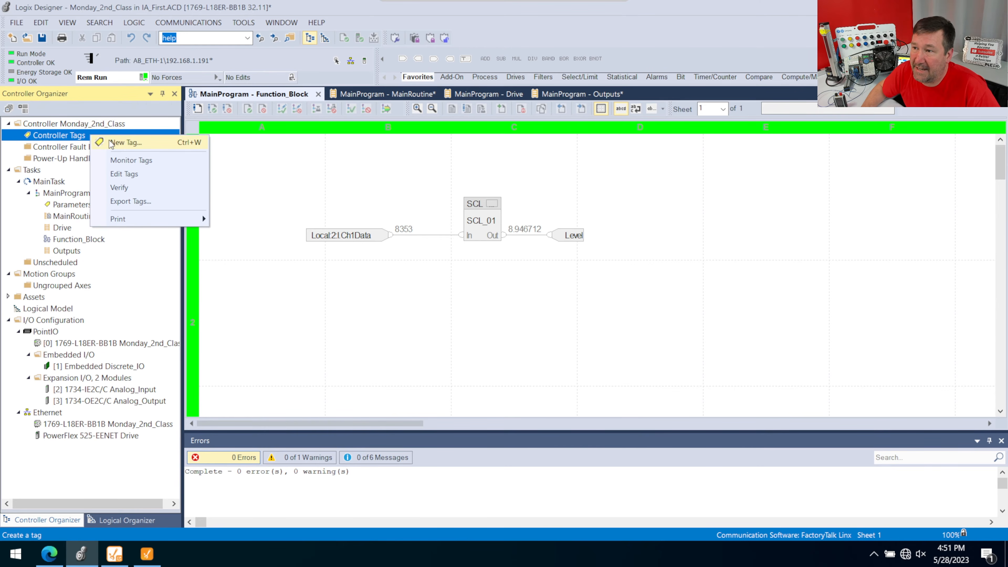
{"action": "left_click", "coordinate": [112, 143]}
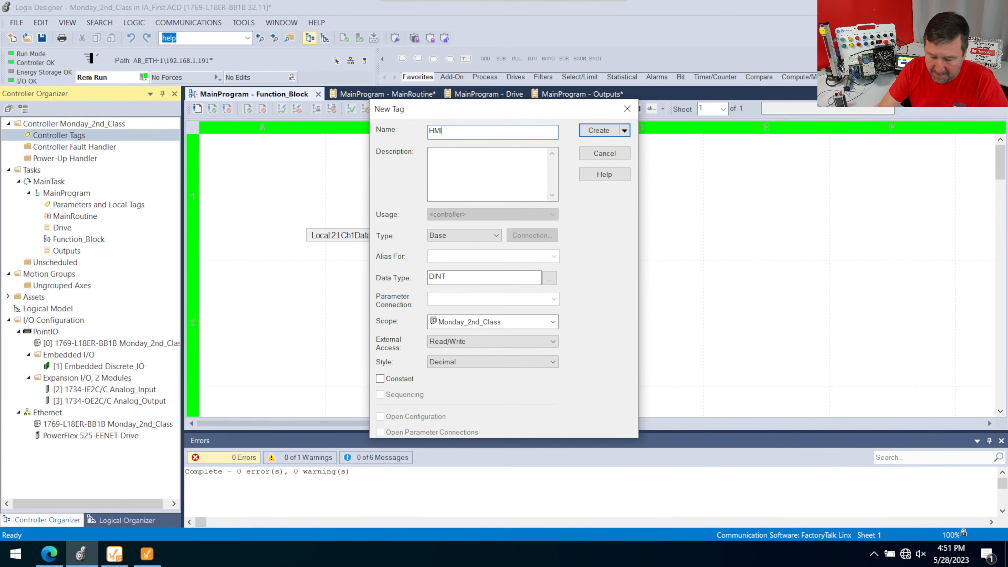
{"action": "type", "text": "HMI_Stop"}
{"action": "key", "text": "Tab"}
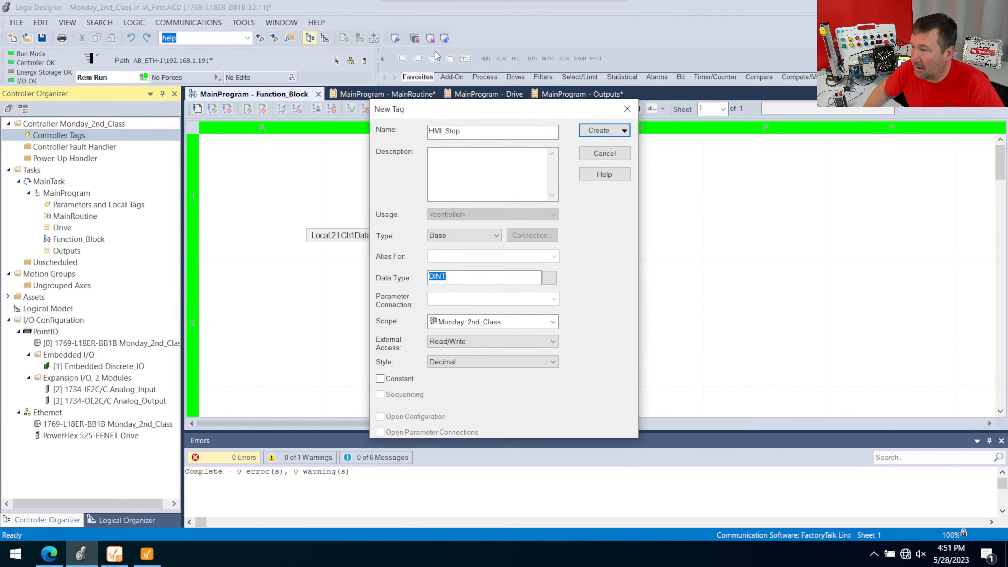
{"action": "key", "text": "Return"}
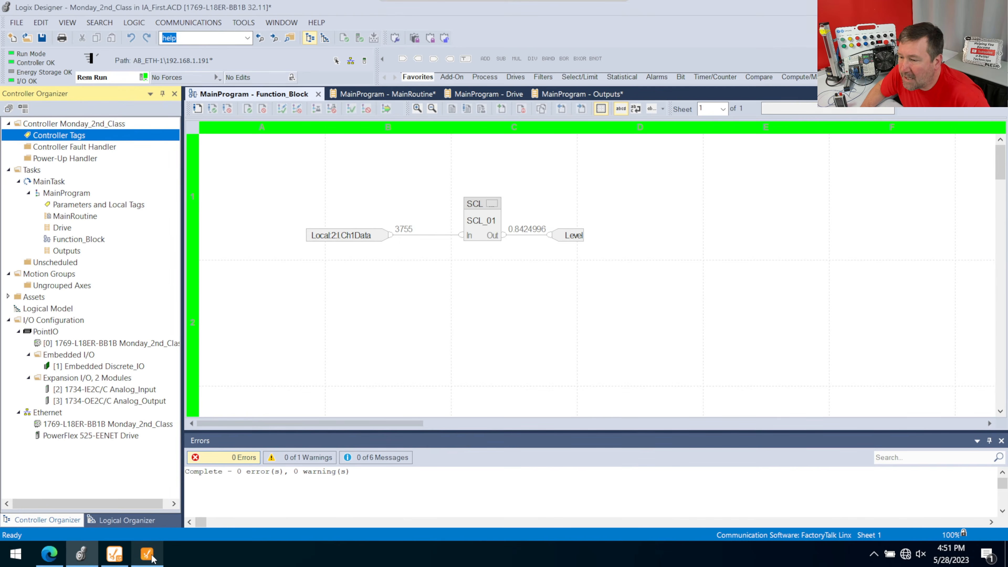
- Switch back to Ignition Designer, refresh the OPC browser and expand Station 9's Controller:Global tags
{"action": "left_click", "coordinate": [147, 554]}
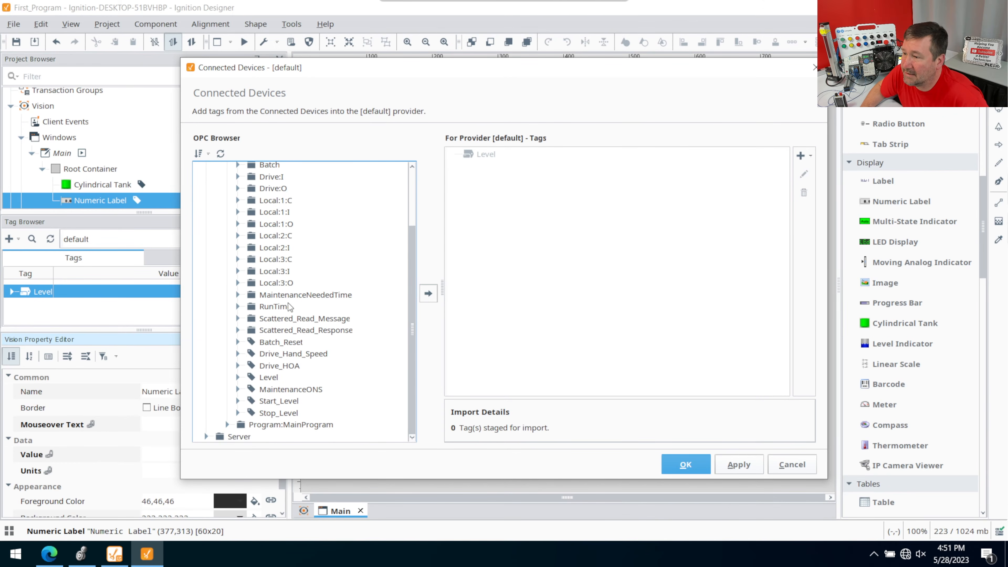
{"action": "scroll", "coordinate": [289, 304], "scroll_direction": "up", "scroll_amount": 1}
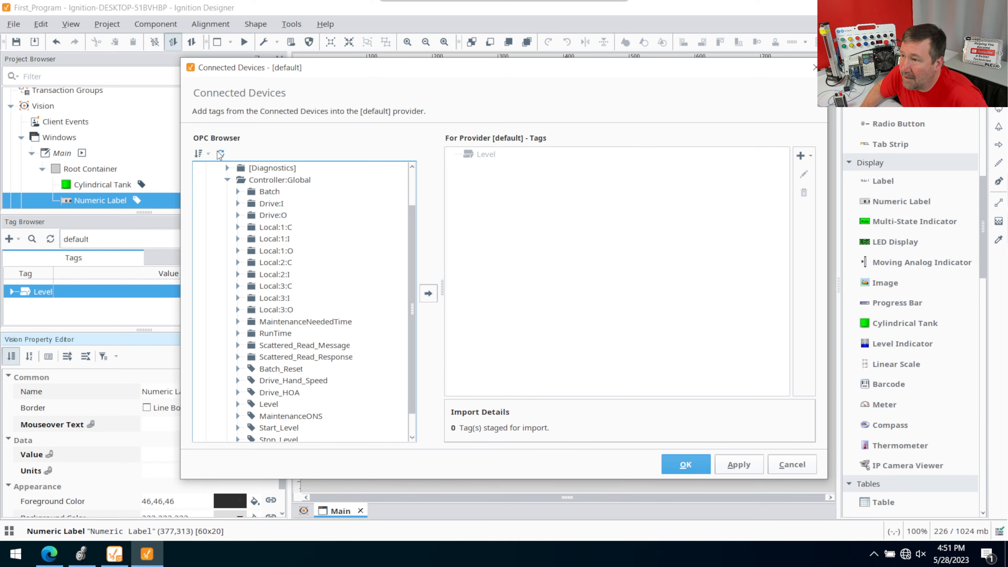
{"action": "left_click", "coordinate": [221, 154]}
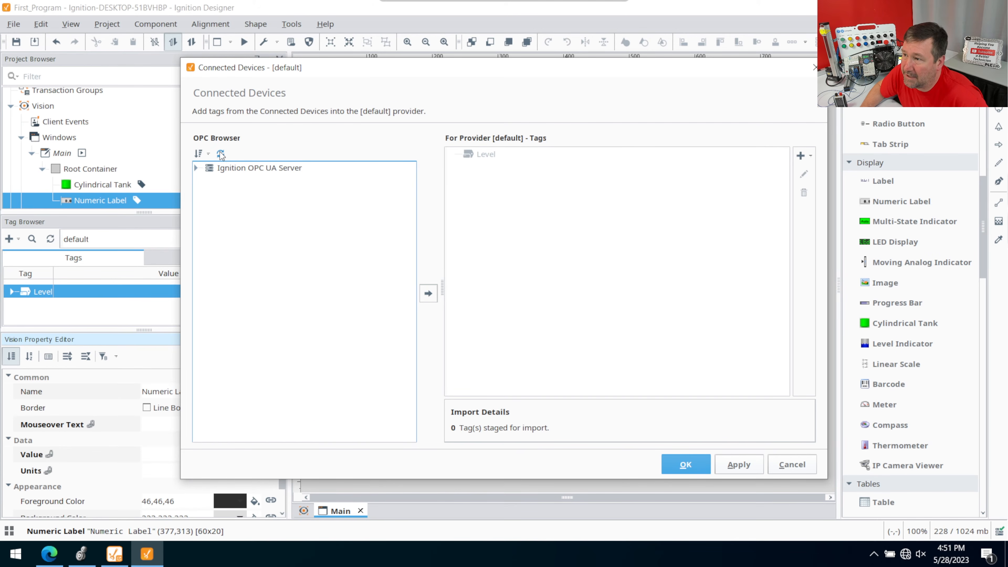
{"action": "left_click", "coordinate": [196, 168]}
{"action": "left_click", "coordinate": [207, 180]}
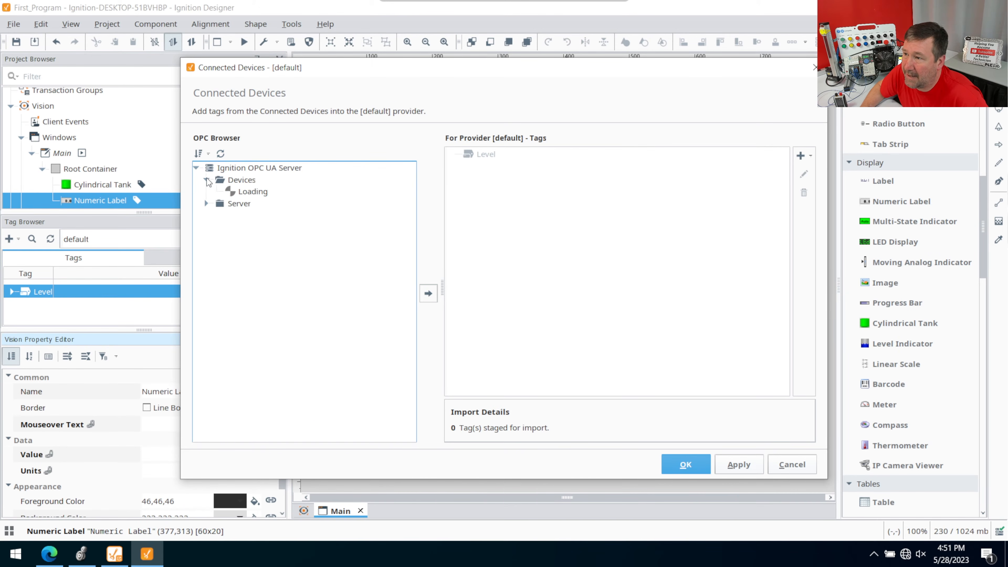
{"action": "left_click", "coordinate": [218, 204]}
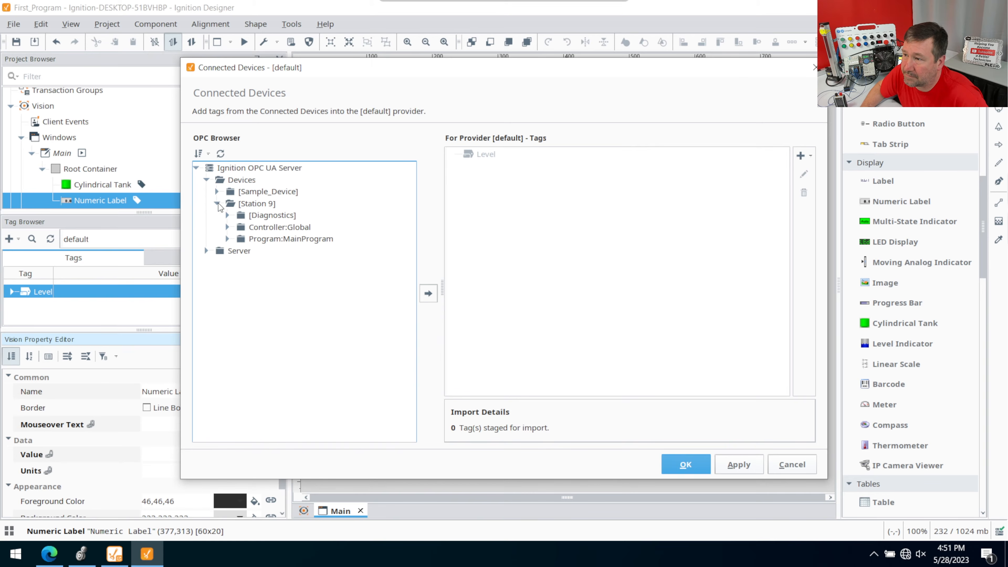
{"action": "left_click", "coordinate": [228, 227]}
{"action": "scroll", "coordinate": [322, 344], "scroll_direction": "down", "scroll_amount": 2}
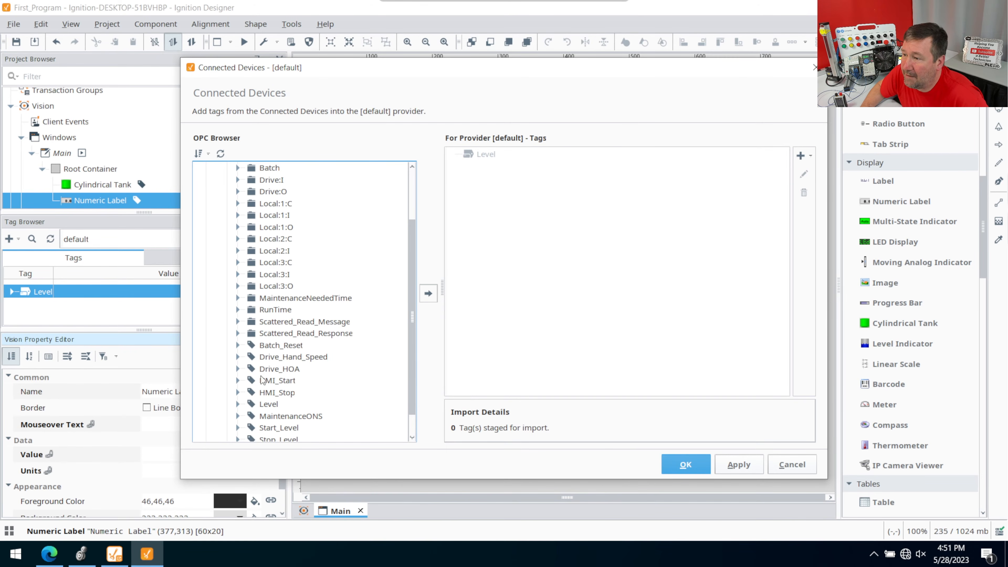
- Import the HMI_Start and HMI_Stop tags together into the default provider
{"action": "left_click", "coordinate": [271, 381]}
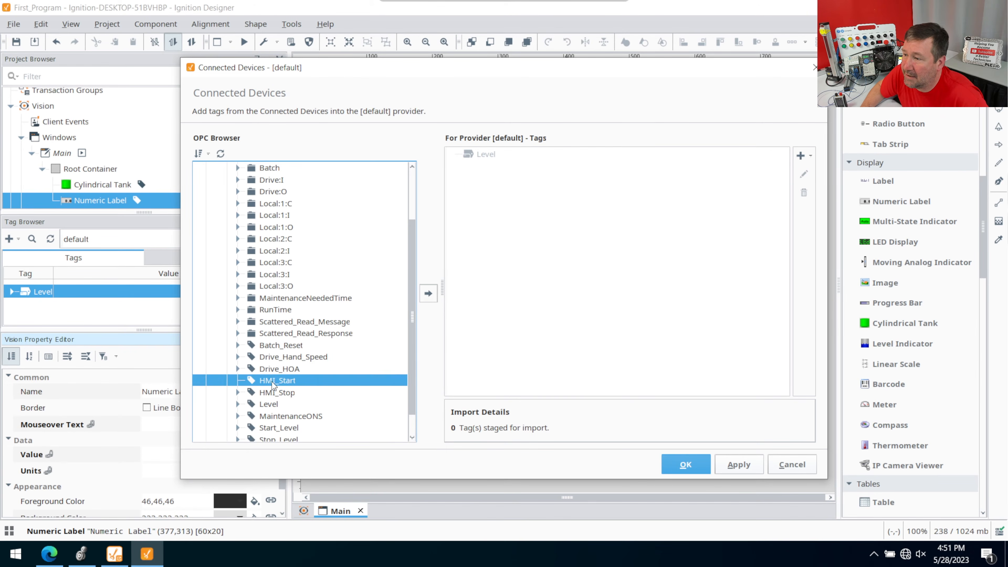
{"action": "left_click", "coordinate": [274, 393]}
{"action": "left_click", "coordinate": [277, 380]}
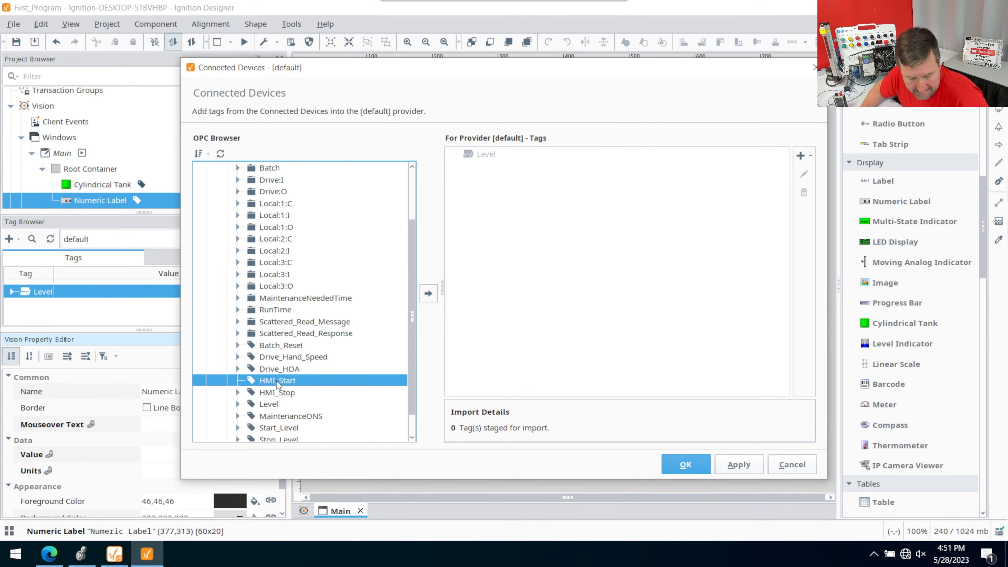
{"action": "left_click", "coordinate": [278, 392], "text": "shift"}
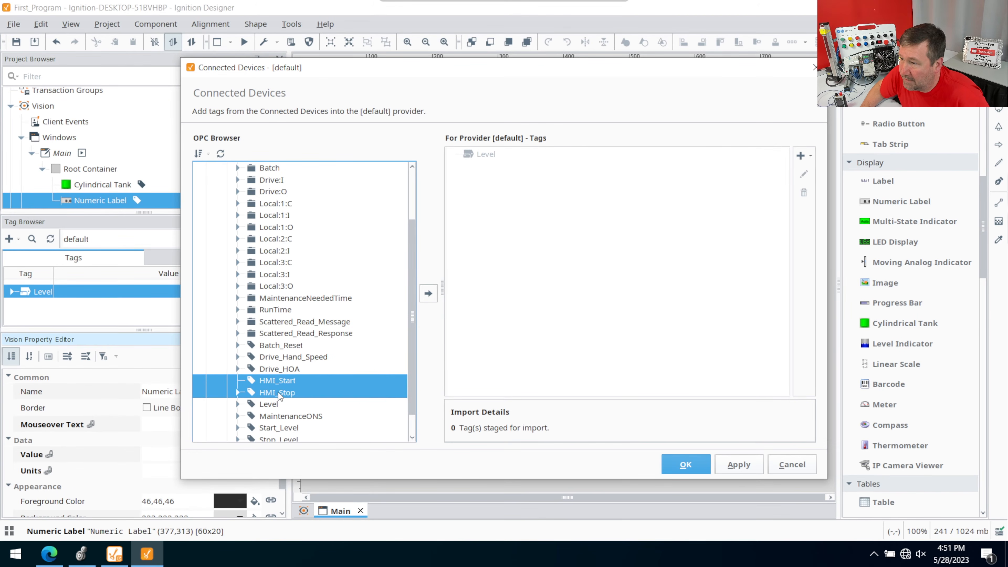
{"action": "left_click", "coordinate": [424, 296]}
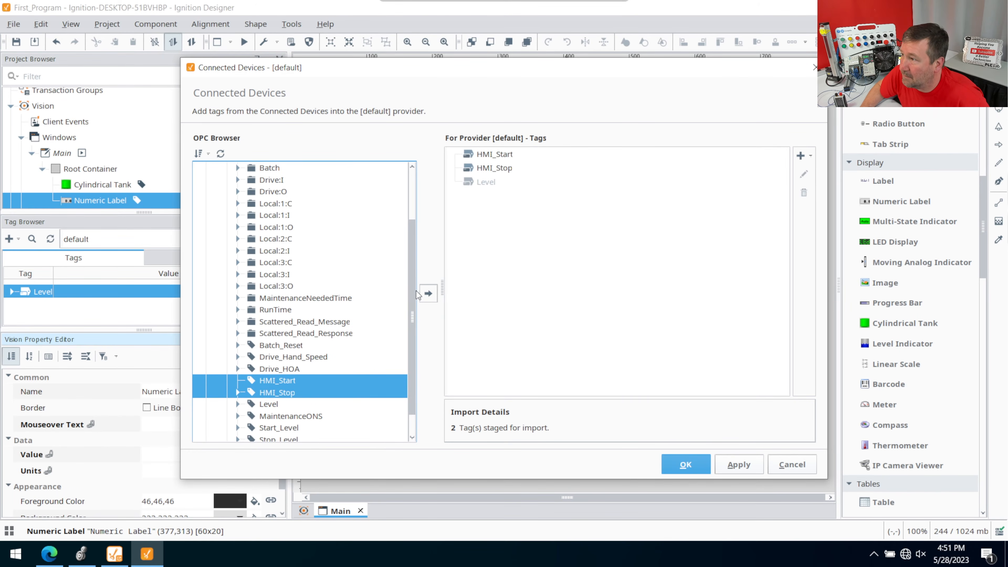
{"action": "left_click", "coordinate": [692, 464]}
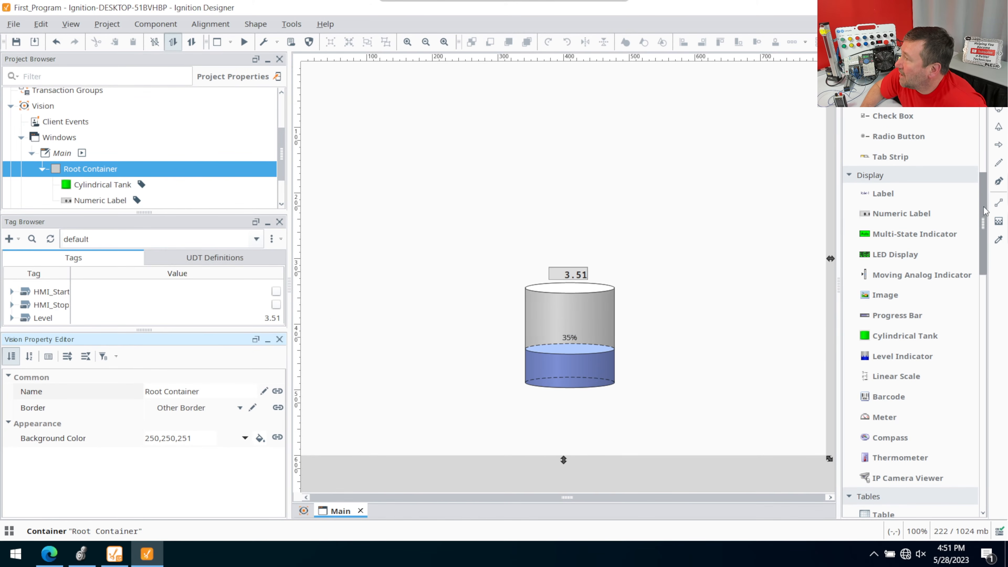
- Place a momentary button near the upper-left corner of the Main window
{"action": "left_click_drag", "start_coordinate": [984, 212], "coordinate": [991, 137]}
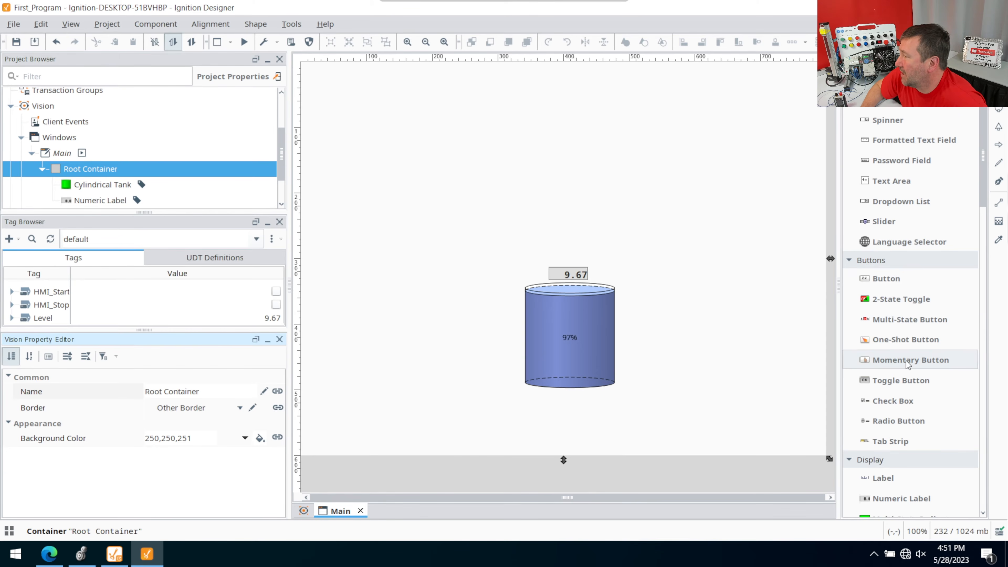
{"action": "left_click_drag", "start_coordinate": [906, 361], "coordinate": [435, 147]}
{"action": "left_click_drag", "start_coordinate": [385, 113], "coordinate": [385, 113]}
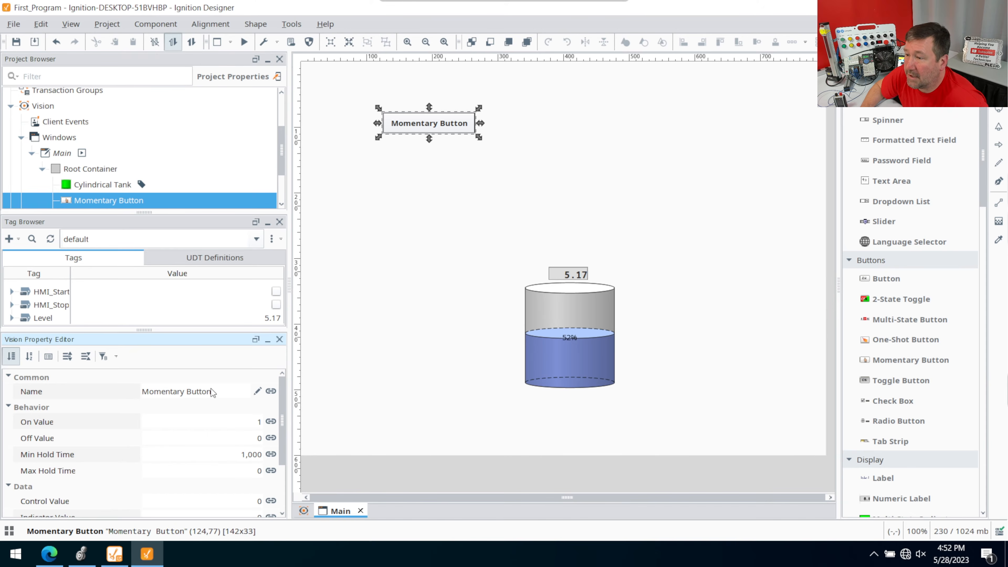
- Rename the momentary button component to Start
{"action": "left_click", "coordinate": [225, 394]}
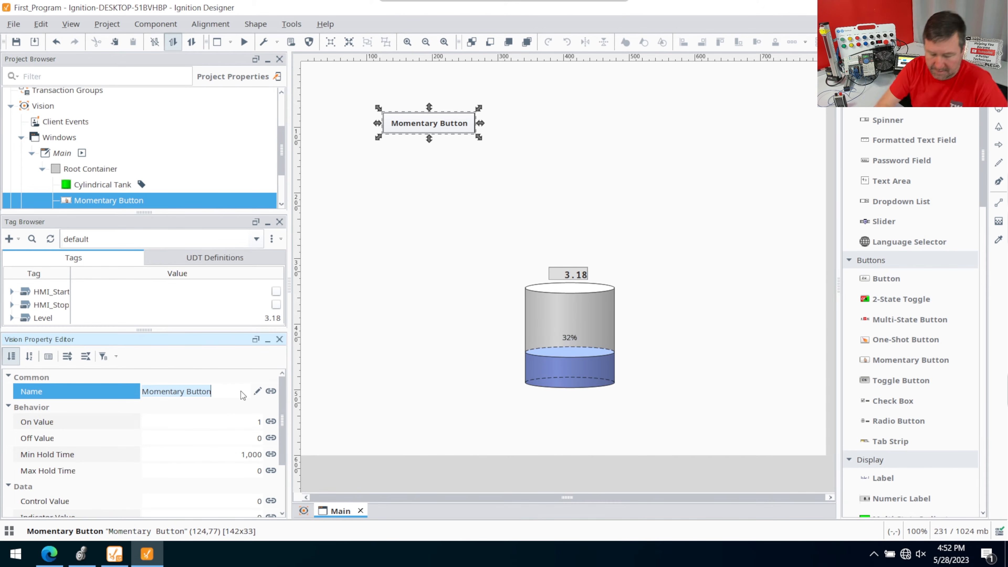
{"action": "key", "text": "ctrl+a"}
{"action": "key", "text": "BackSpace"}
{"action": "type", "text": "Start"}
{"action": "key", "text": "Return"}
- Change the text displayed on the momentary button to Start
{"action": "scroll", "coordinate": [223, 473], "scroll_direction": "down", "scroll_amount": 3}
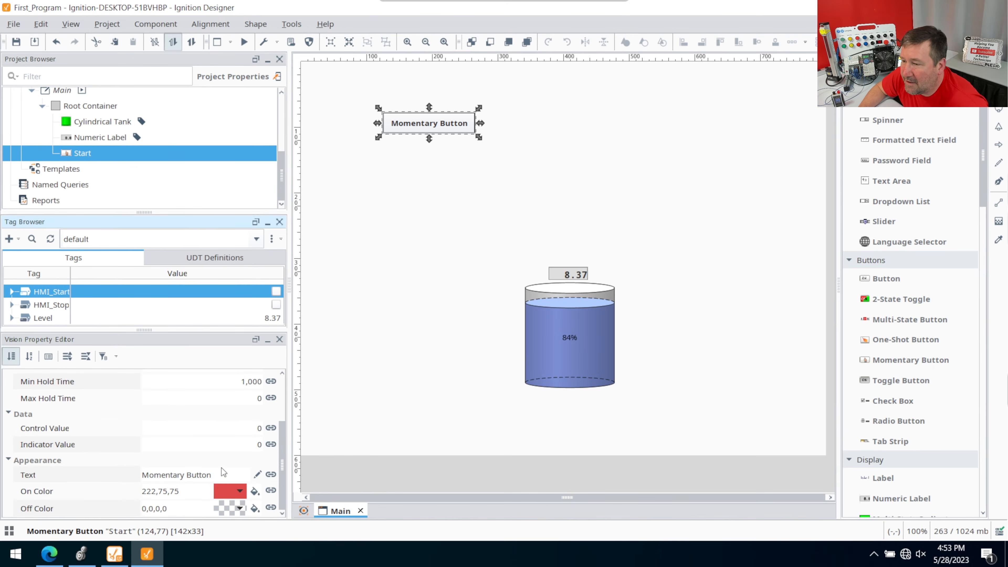
{"action": "left_click", "coordinate": [216, 475]}
{"action": "left_click_drag", "start_coordinate": [216, 477], "coordinate": [99, 472]}
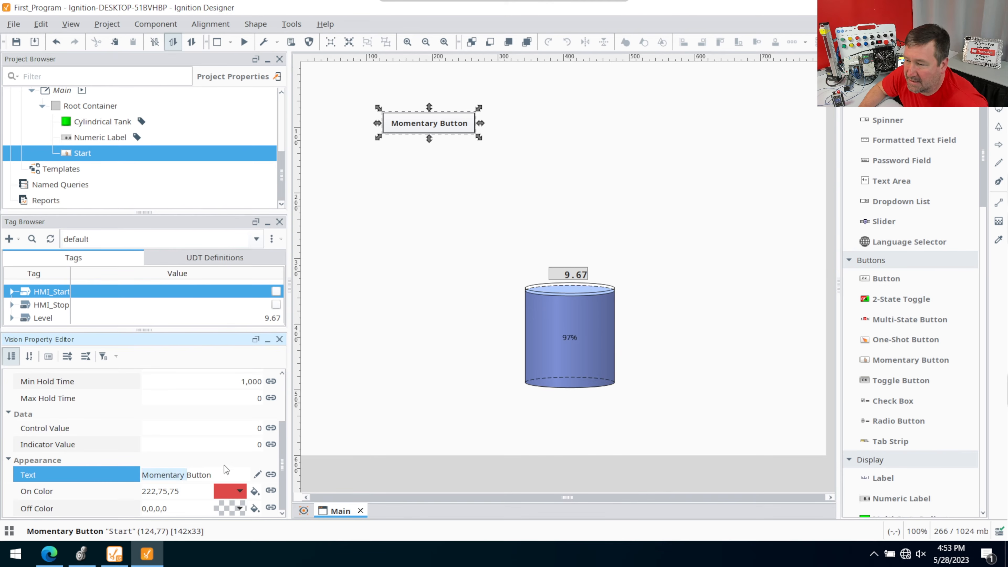
{"action": "double_click", "coordinate": [223, 479]}
{"action": "key", "text": "ctrl+a"}
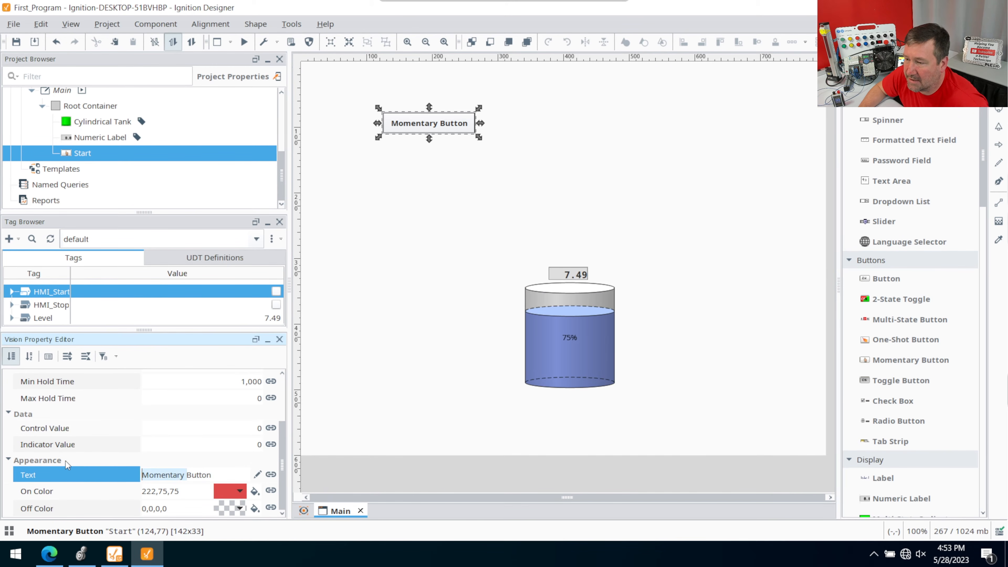
{"action": "type", "text": "Start"}
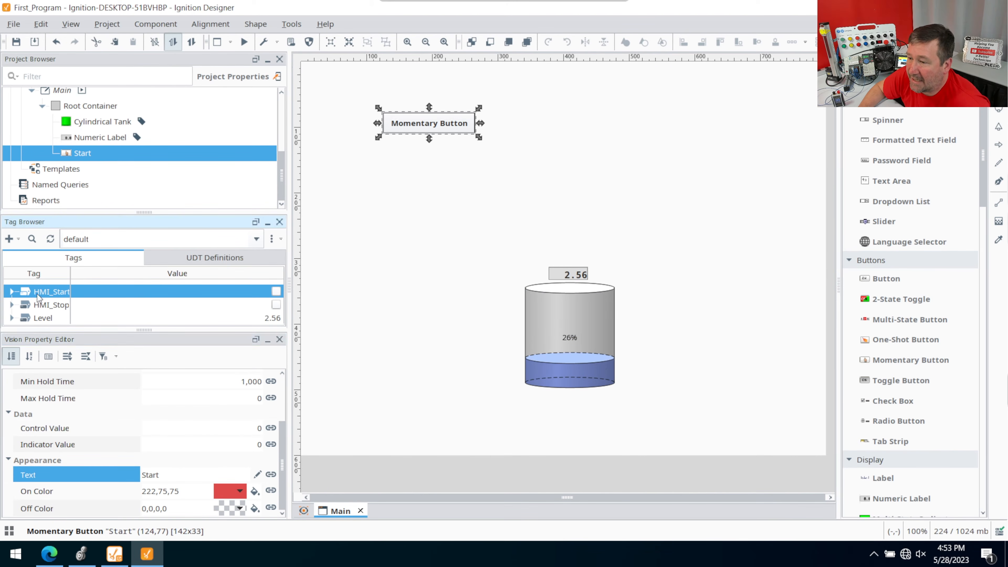
{"action": "key", "text": "Tab"}
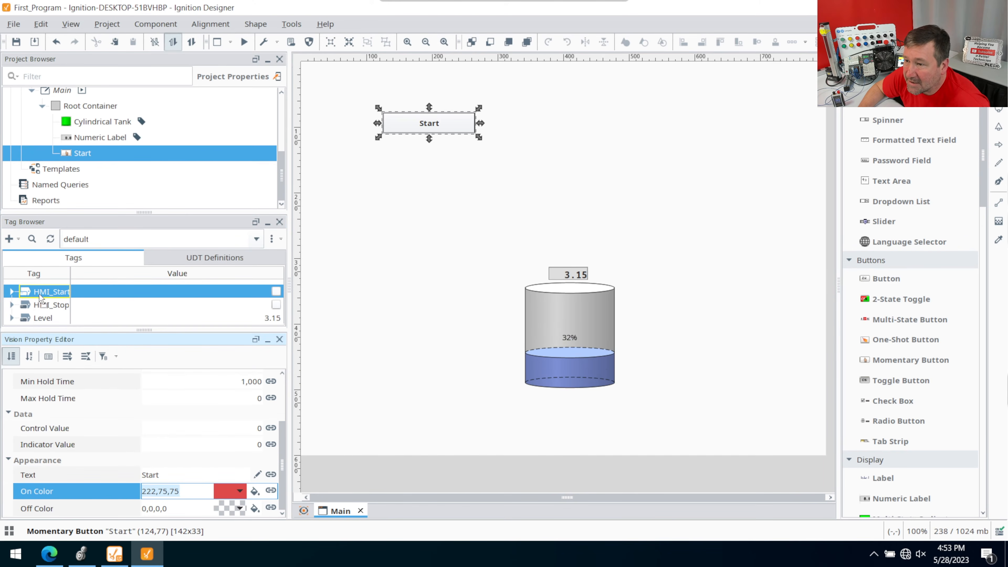
- Bind the Start button's control and indicator values to the HMI_Start tag
{"action": "left_click_drag", "start_coordinate": [35, 292], "coordinate": [422, 127]}
{"action": "left_click", "coordinate": [405, 125]}
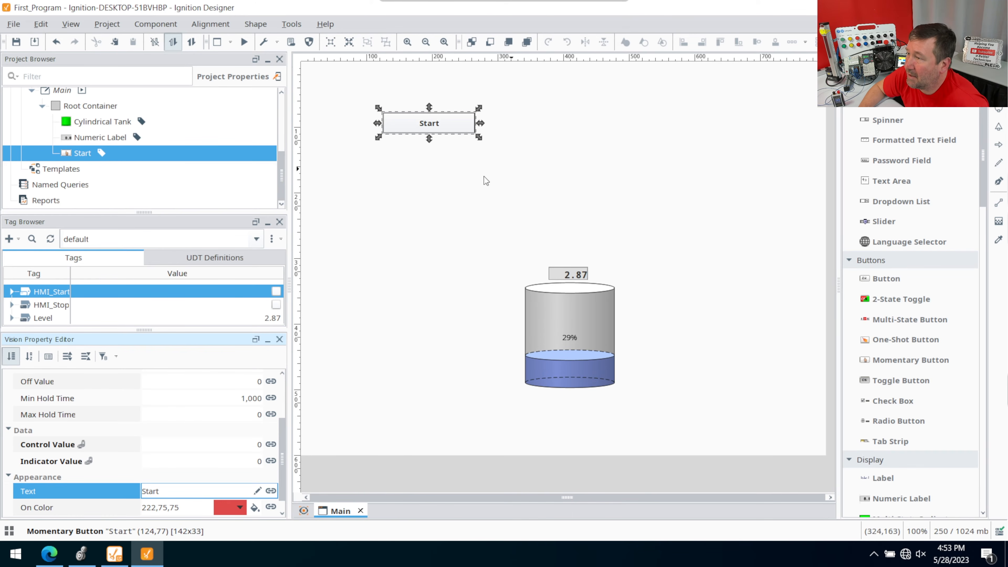
- In Logix Designer, start editing rung 4 of the Outputs routine and add a branch level under the Green Button contact
{"action": "left_click", "coordinate": [80, 556]}
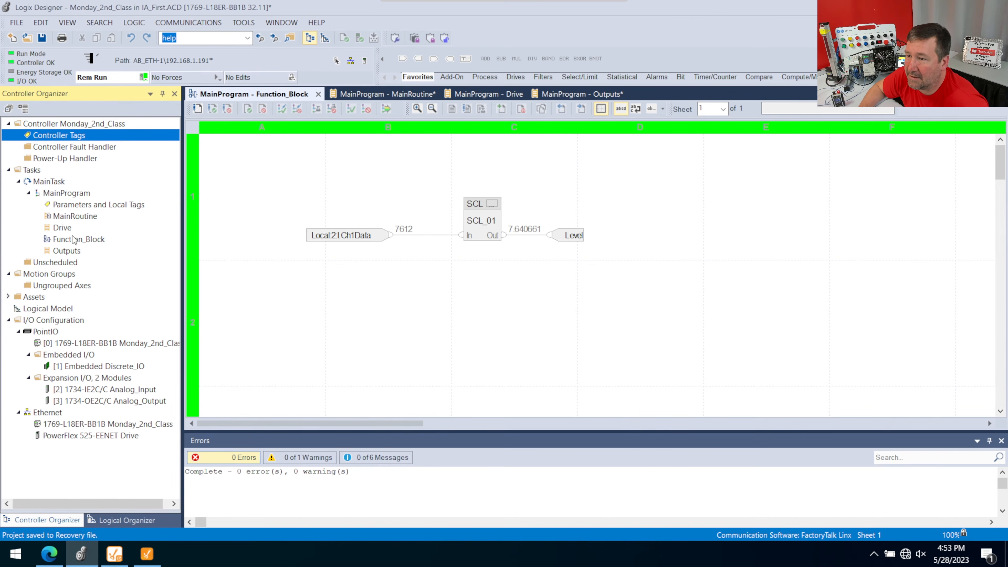
{"action": "double_click", "coordinate": [63, 252]}
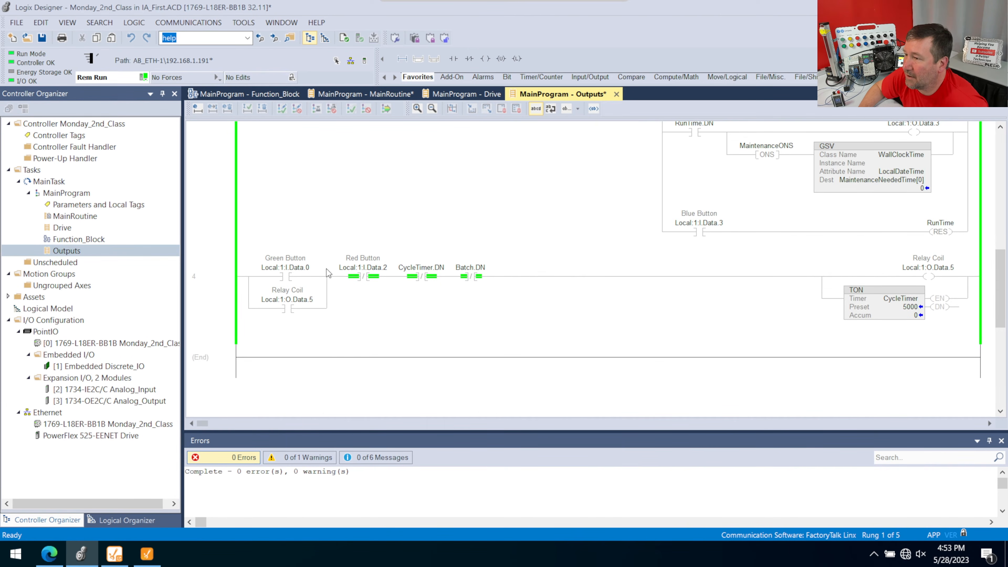
{"action": "left_click", "coordinate": [223, 295]}
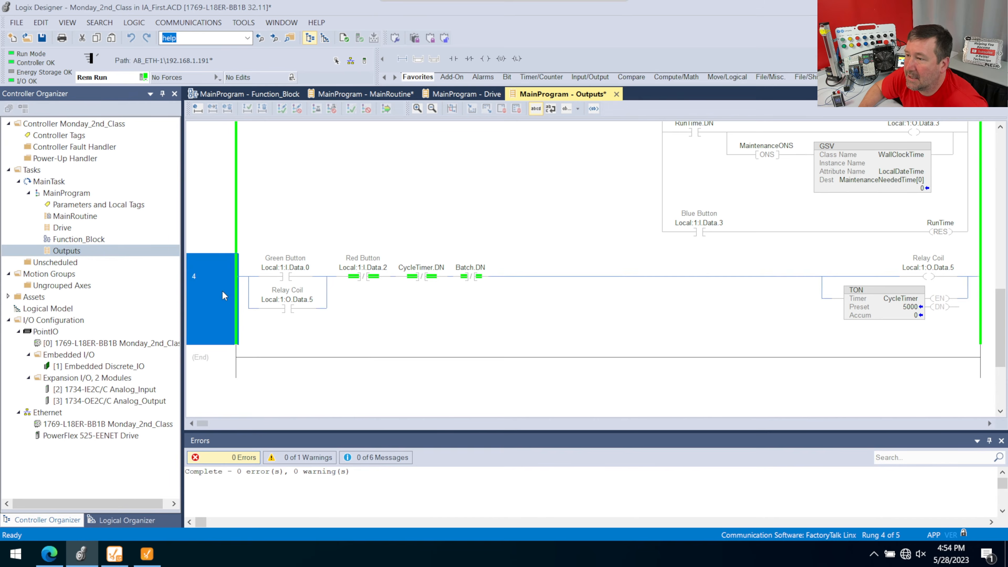
{"action": "double_click", "coordinate": [222, 292]}
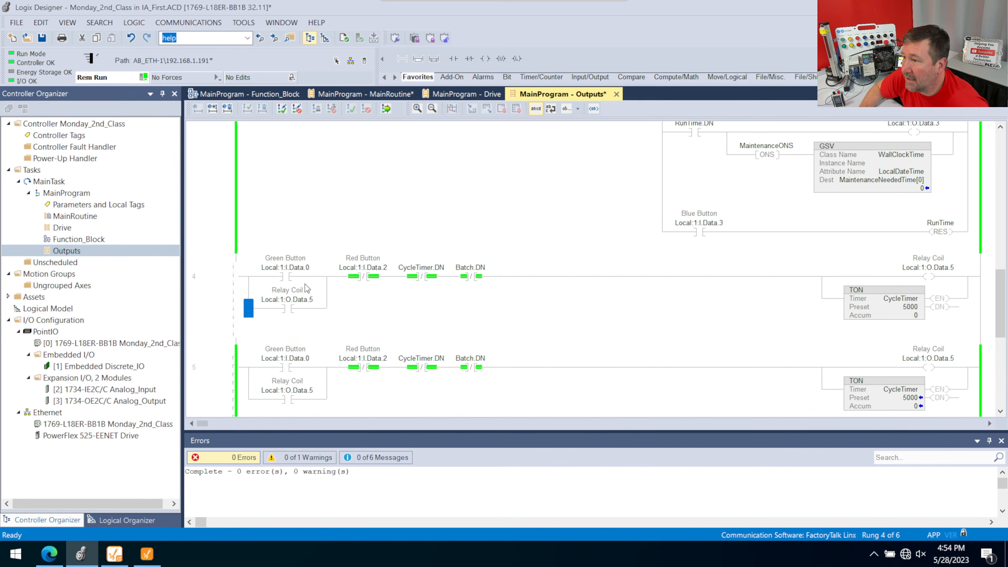
{"action": "right_click", "coordinate": [250, 281]}
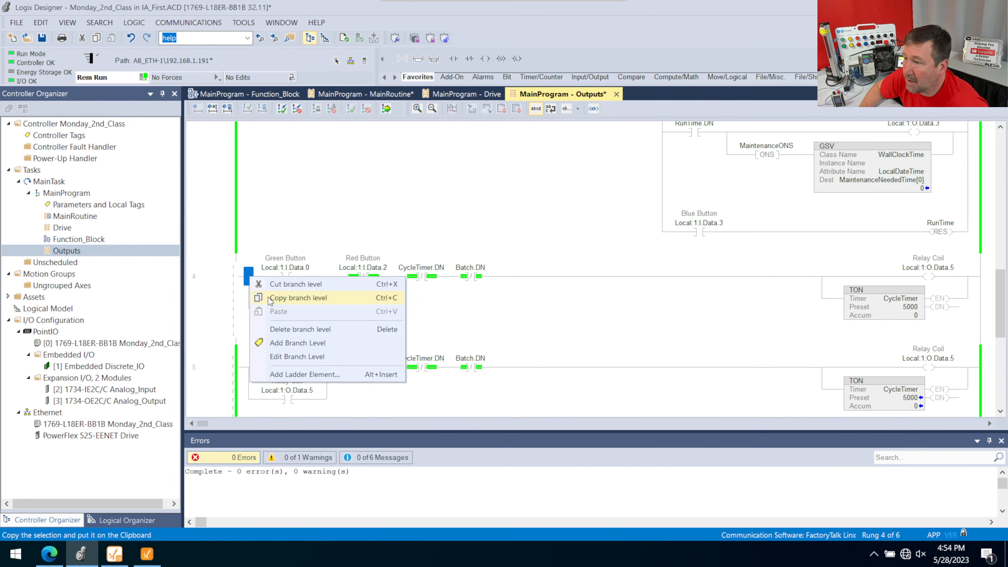
{"action": "left_click", "coordinate": [284, 349]}
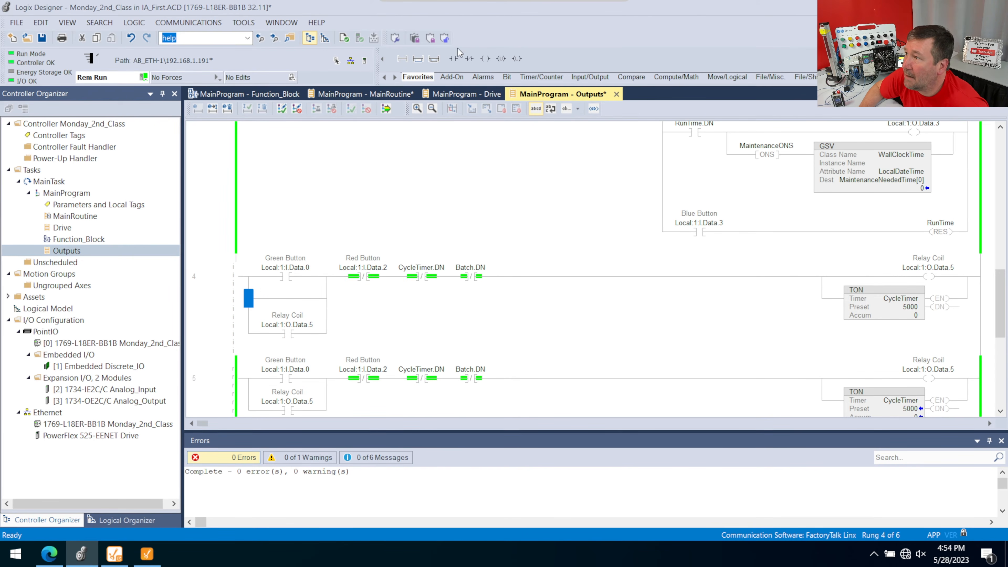
- Insert a normally open contact for HMI_Start on rung 4's new branch level and finalize the rung edits
{"action": "left_click_drag", "start_coordinate": [453, 59], "coordinate": [286, 298]}
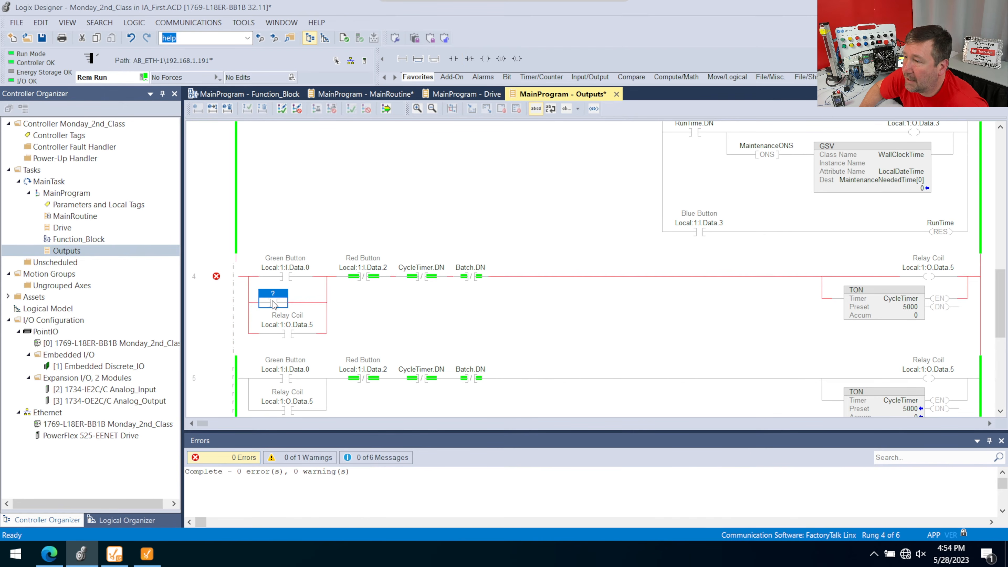
{"action": "type", "text": "hmi_Start"}
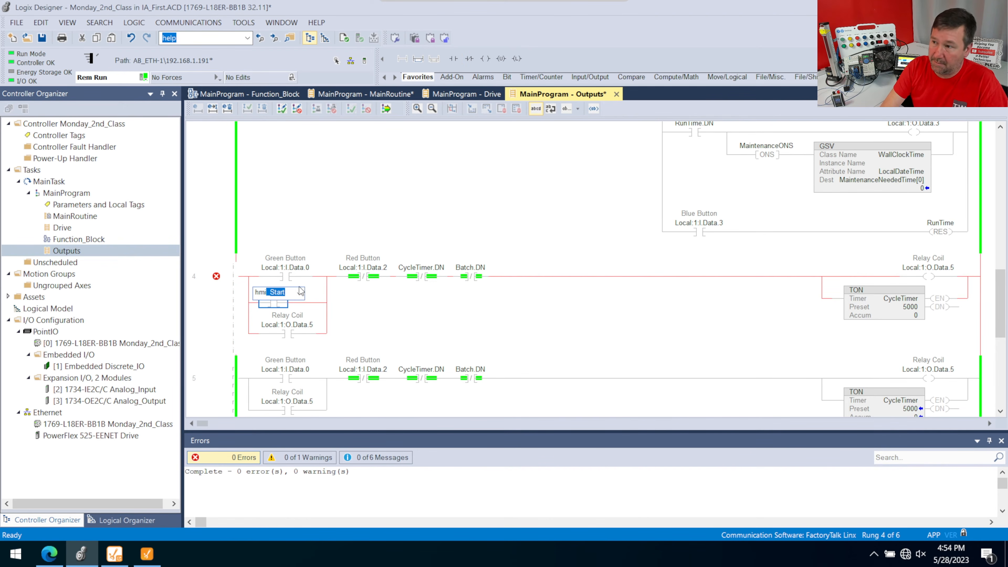
{"action": "key", "text": "Return"}
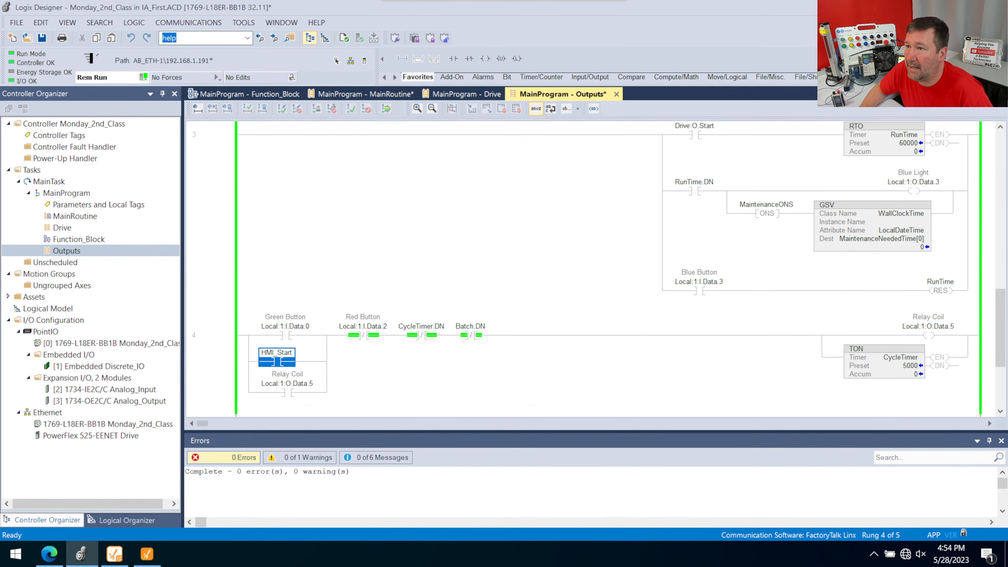
- Reduce Logix Designer to a smaller window, close its Errors pane, and widen it to show rung 4's HMI_Start contact
{"action": "left_click_drag", "start_coordinate": [132, 8], "coordinate": [89, 37]}
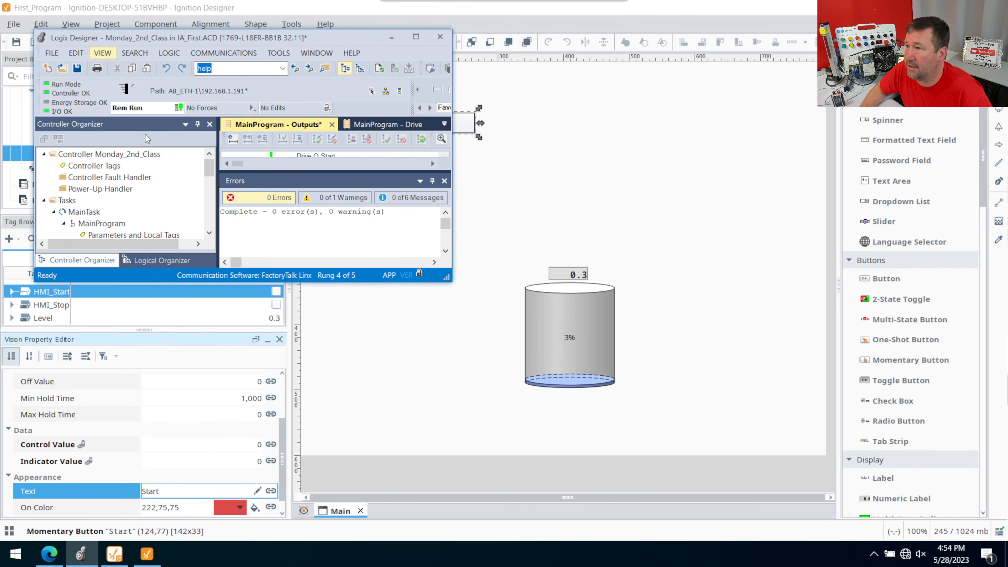
{"action": "left_click", "coordinate": [444, 180]}
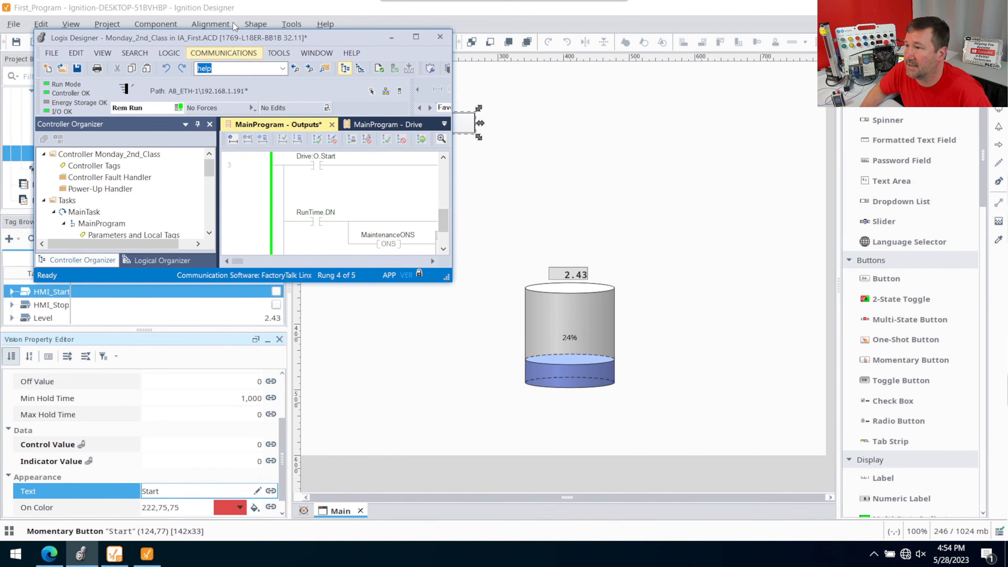
{"action": "left_click_drag", "start_coordinate": [453, 193], "coordinate": [546, 193]}
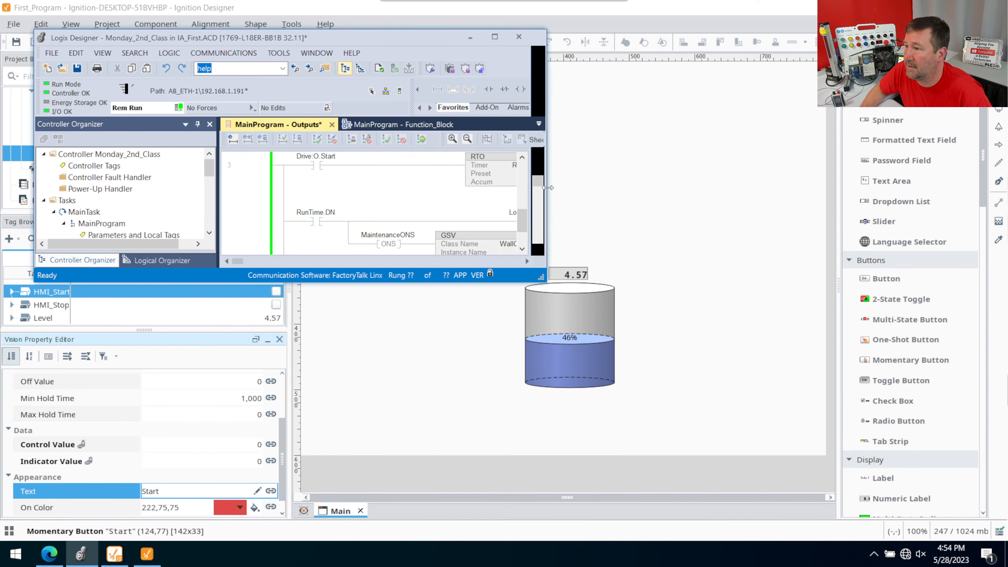
{"action": "scroll", "coordinate": [332, 196], "scroll_direction": "down", "scroll_amount": 3}
{"action": "scroll", "coordinate": [332, 195], "scroll_direction": "down", "scroll_amount": 1}
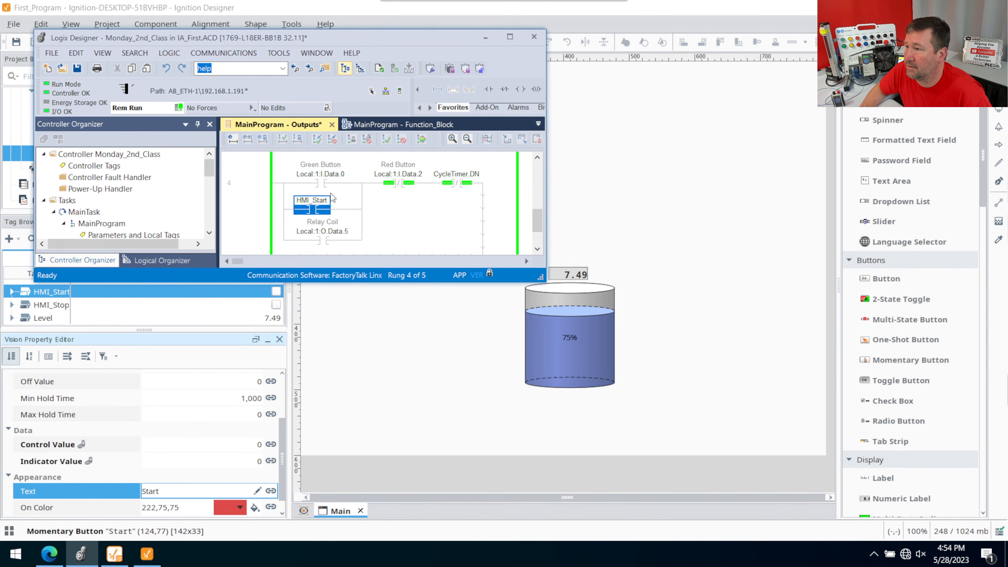
- Arrange the Ignition Designer and Logix Designer windows side by side, keeping the Start button and the HMI_Start contact in view
{"action": "left_click_drag", "start_coordinate": [194, 39], "coordinate": [676, 35]}
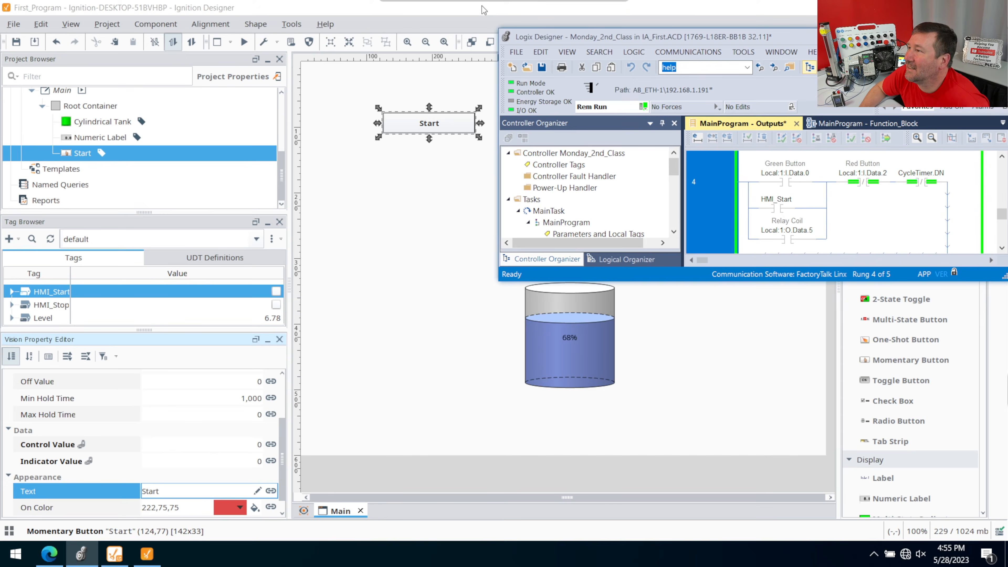
{"action": "left_click_drag", "start_coordinate": [484, 7], "coordinate": [298, 16]}
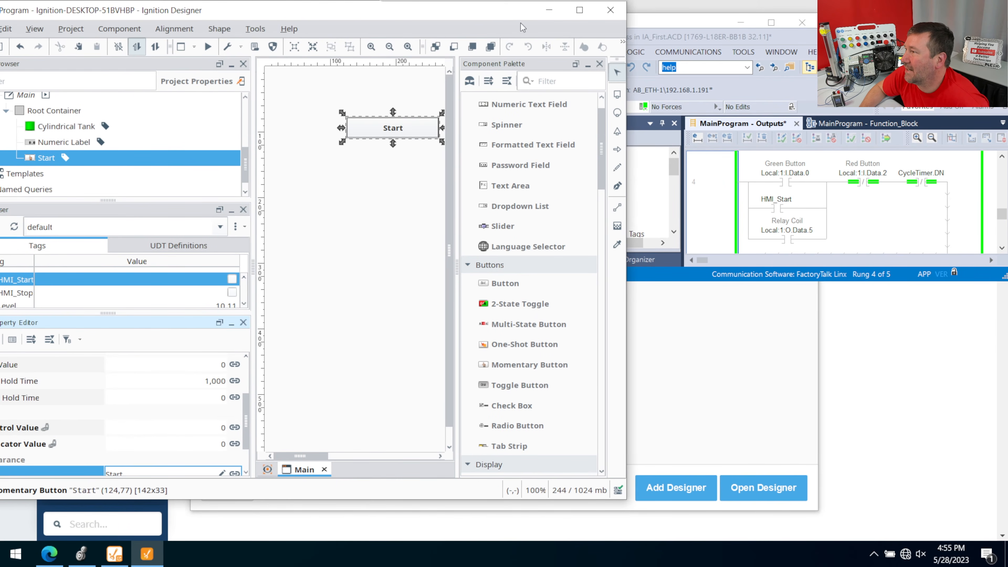
{"action": "left_click_drag", "start_coordinate": [660, 38], "coordinate": [623, 52]}
{"action": "left_click_drag", "start_coordinate": [488, 65], "coordinate": [635, 34]}
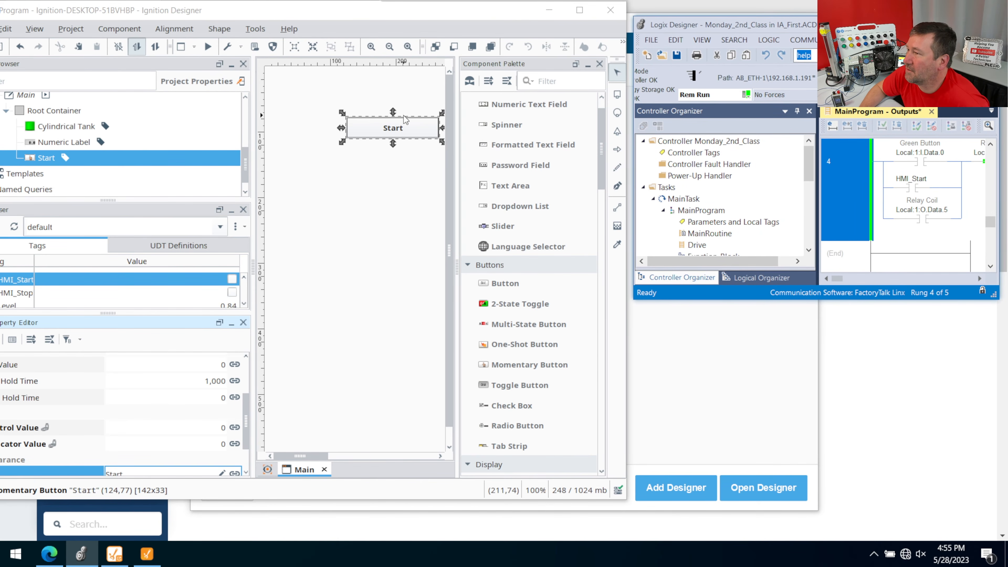
- Move the cylindrical tank and the numeric label beneath the Start button, placing the label at about (176, 260)
{"action": "left_click", "coordinate": [385, 130]}
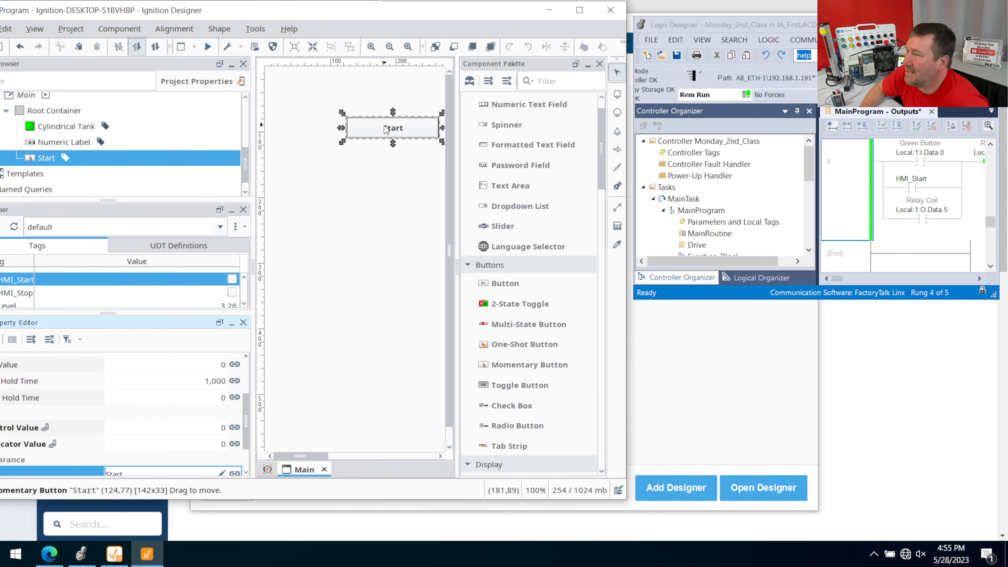
{"action": "left_click_drag", "start_coordinate": [308, 455], "coordinate": [348, 455]}
{"action": "left_click_drag", "start_coordinate": [372, 302], "coordinate": [243, 299]}
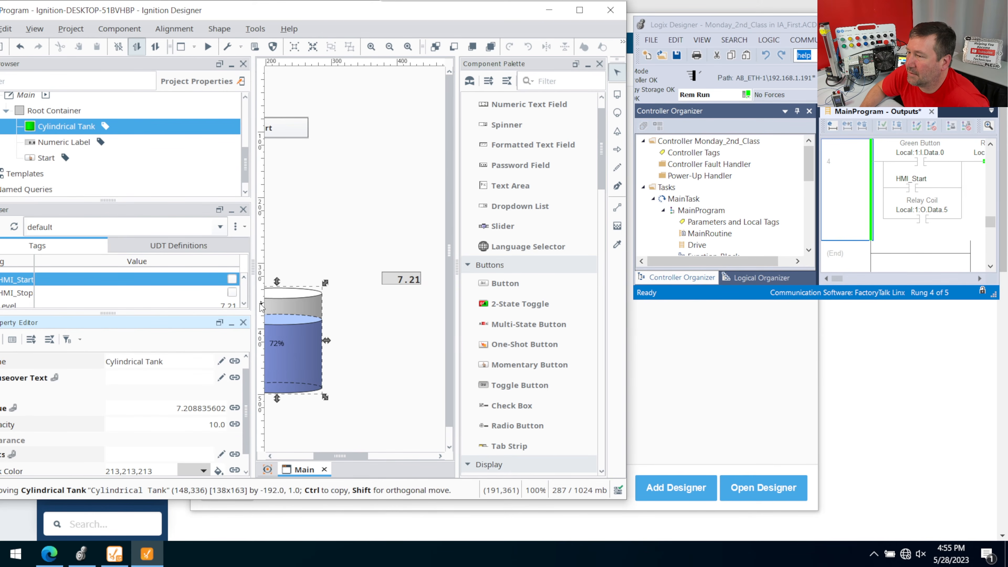
{"action": "left_click_drag", "start_coordinate": [384, 272], "coordinate": [252, 236]}
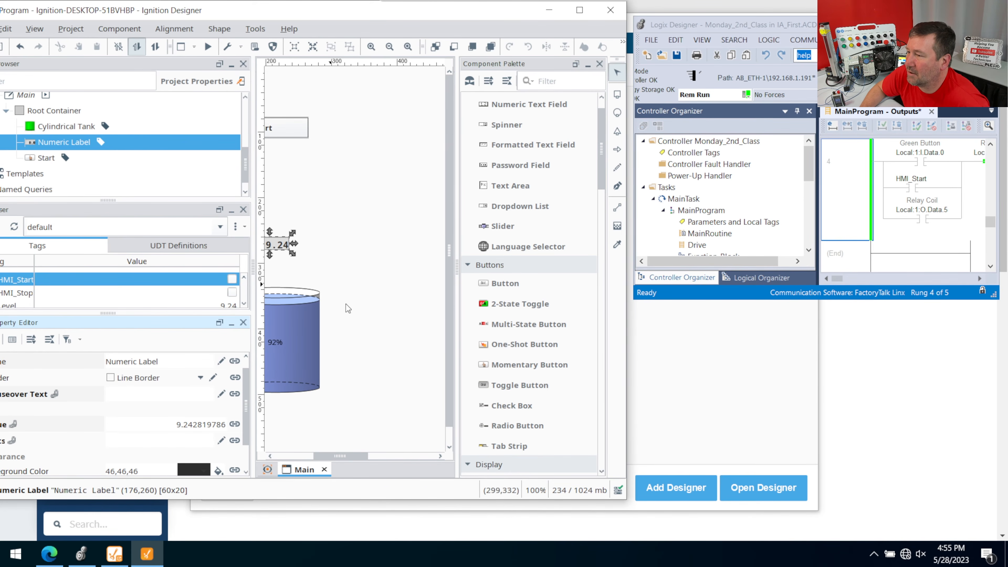
- Set the Ignition project's communication mode to Comm Read/Write and try the Start button
{"action": "left_click", "coordinate": [76, 28]}
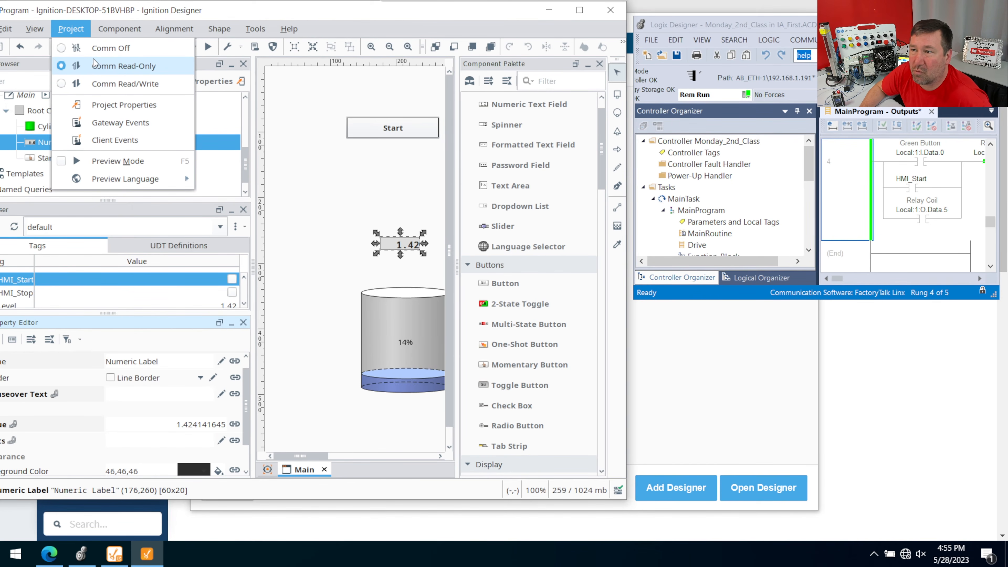
{"action": "left_click", "coordinate": [118, 83]}
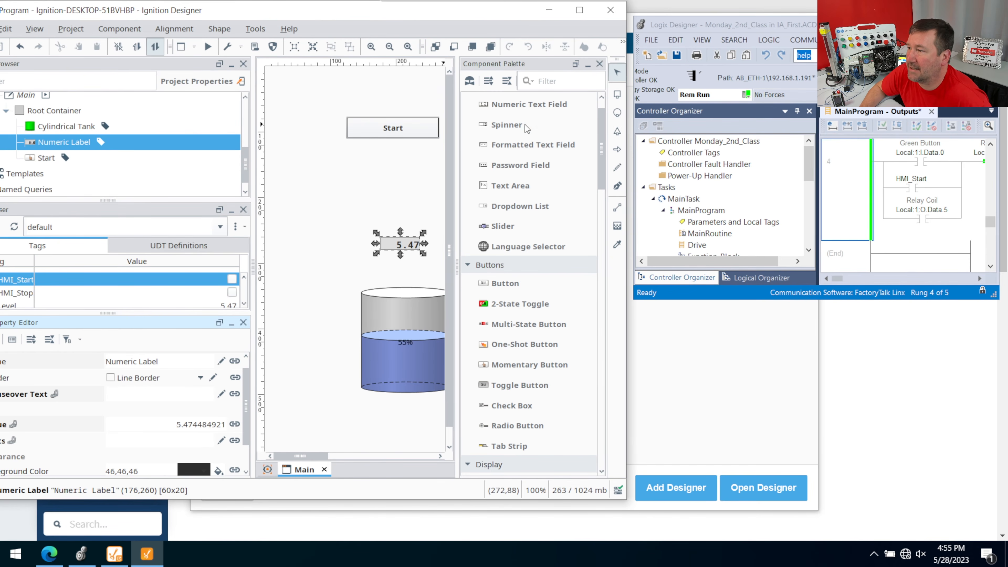
{"action": "left_click", "coordinate": [398, 131]}
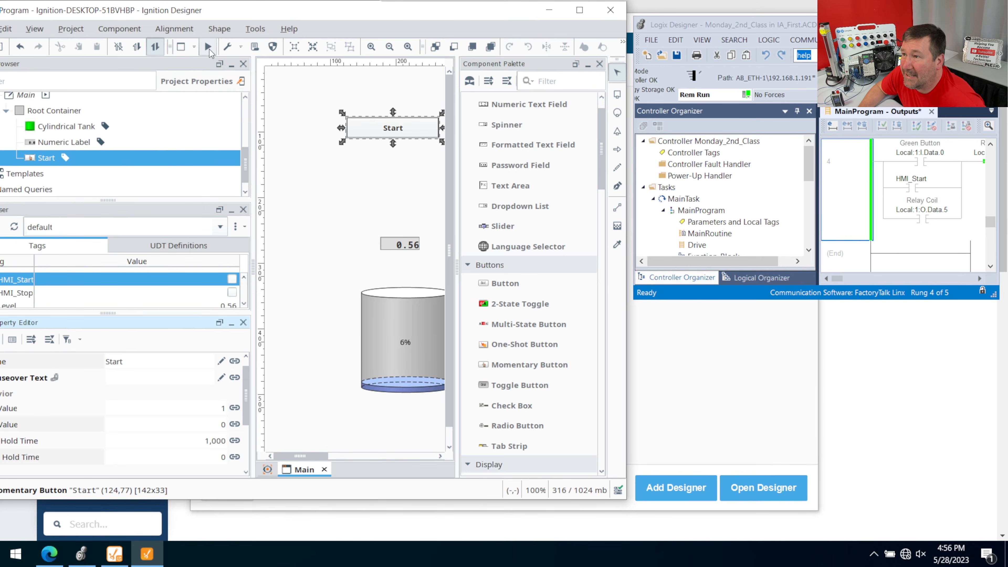
{"action": "left_click", "coordinate": [71, 29]}
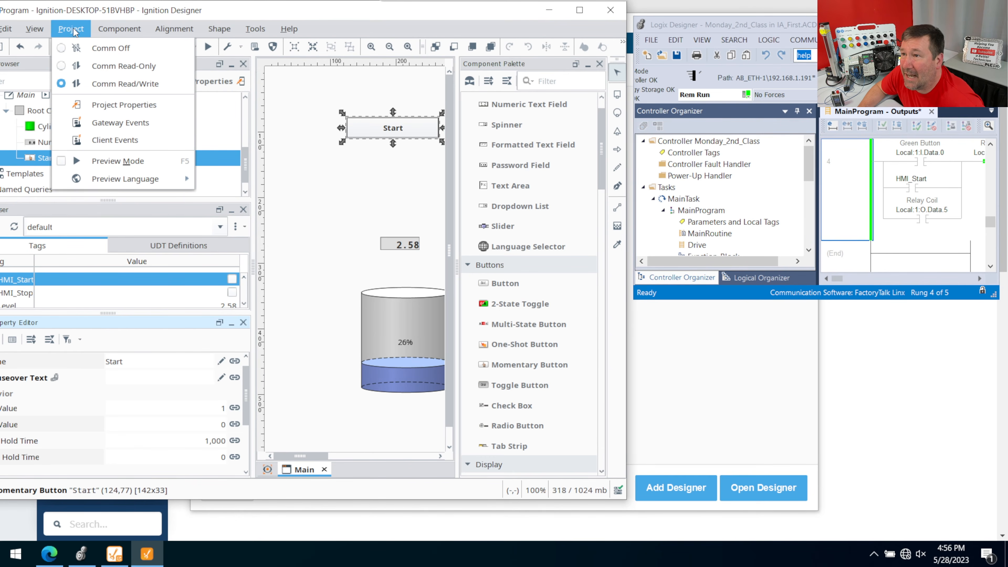
{"action": "left_click", "coordinate": [119, 83]}
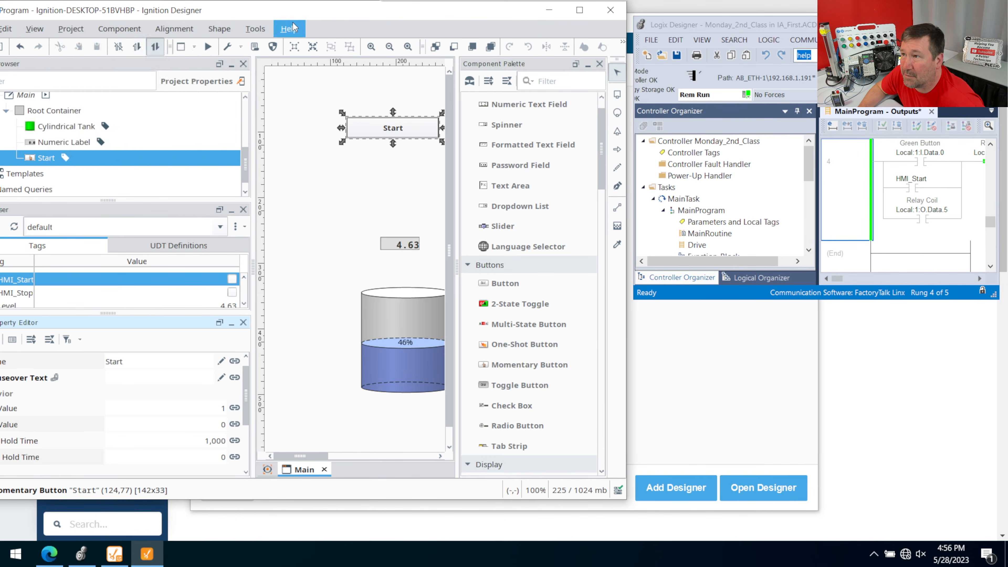
- Run the Main window in preview mode and operate the Start button to test the HMI_Start contact on rung 4
{"action": "left_click", "coordinate": [208, 45]}
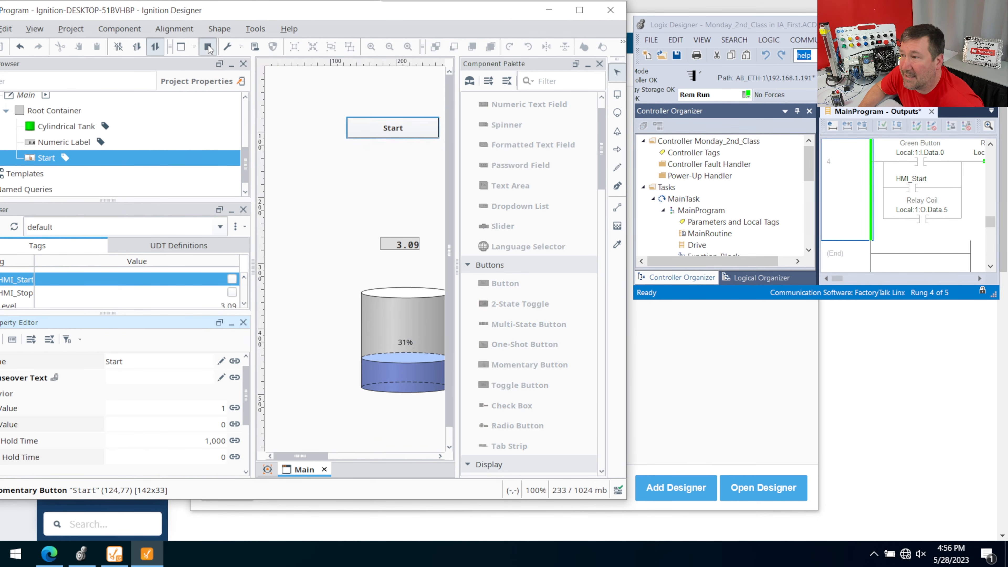
{"action": "left_click", "coordinate": [402, 128]}
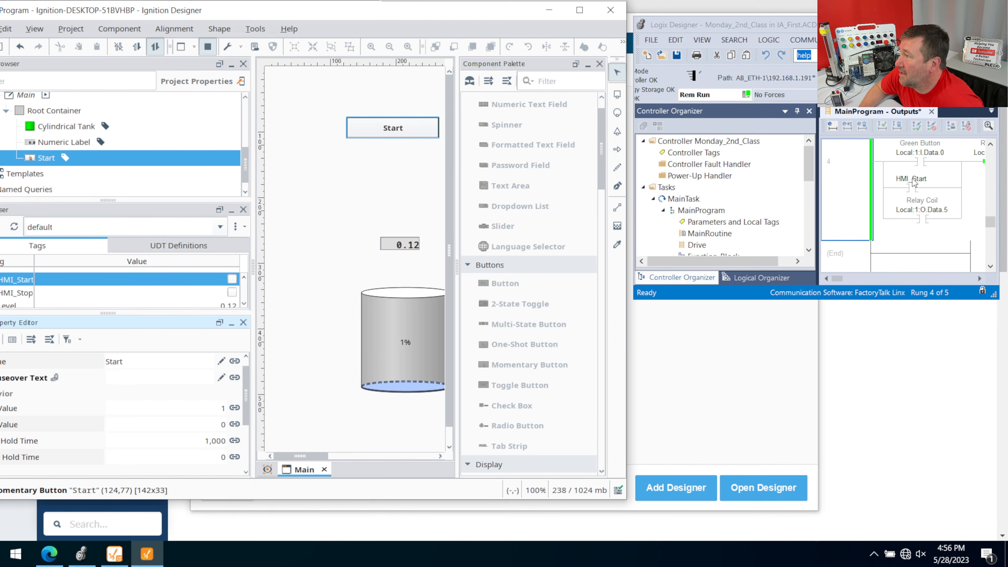
{"action": "left_click", "coordinate": [389, 132]}
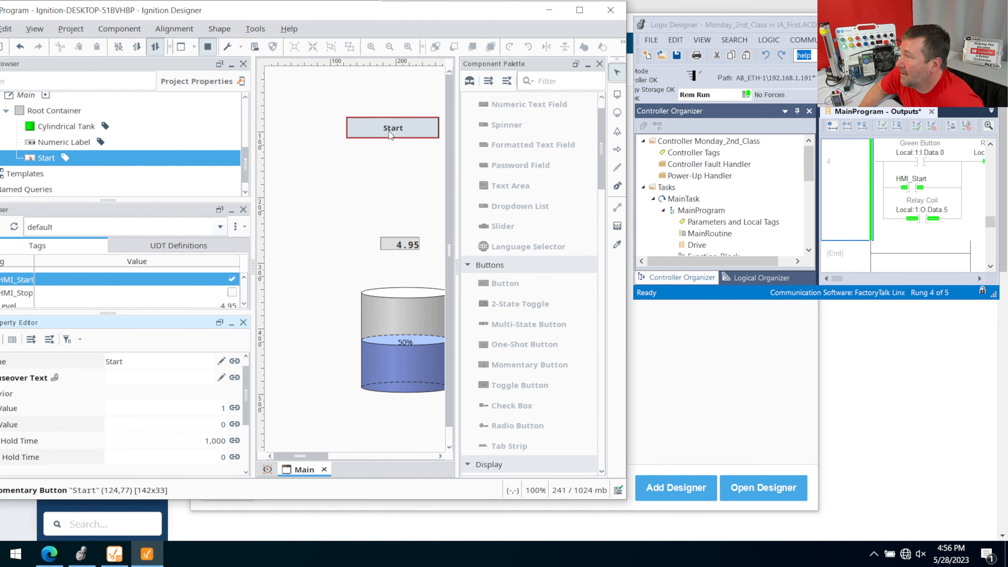